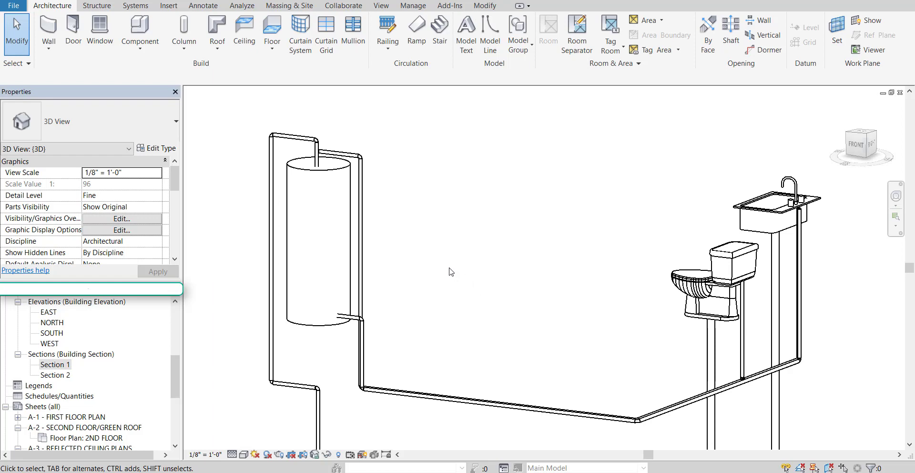
Duplicate the pipe type of the tall vertical pipe beside the water tank as a new type named Cold Water.
scroll(476, 284, up, 4)
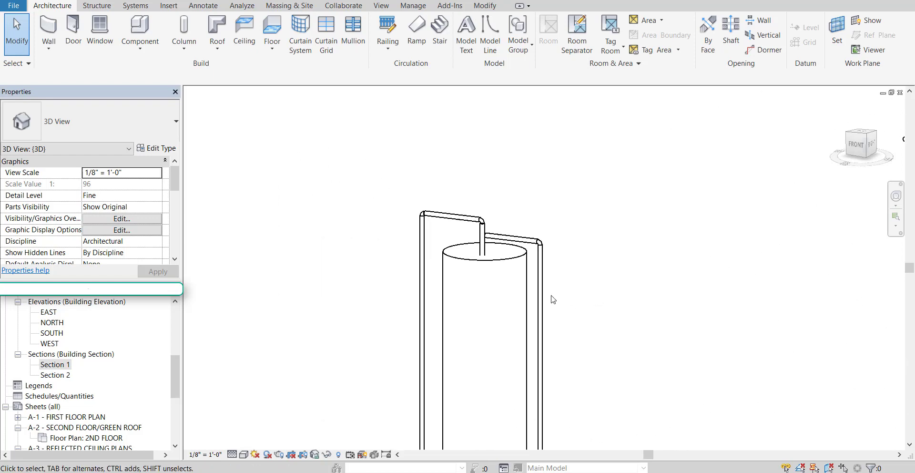
scroll(427, 286, up, 3)
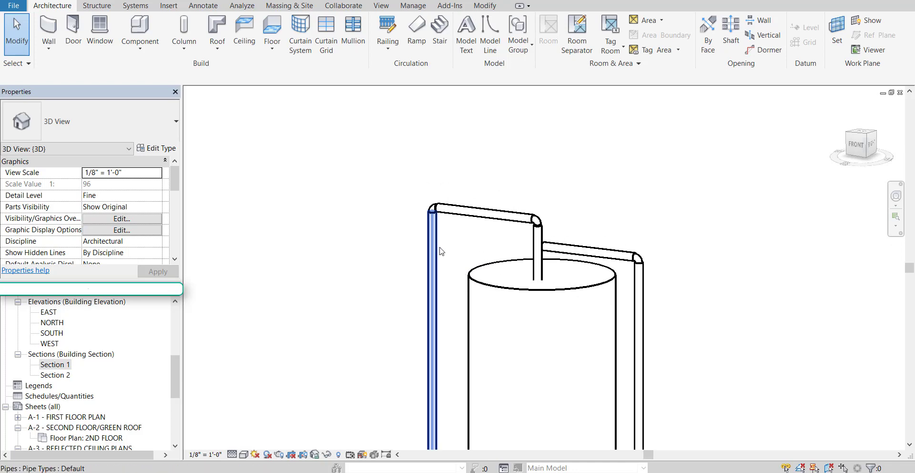
click(432, 253)
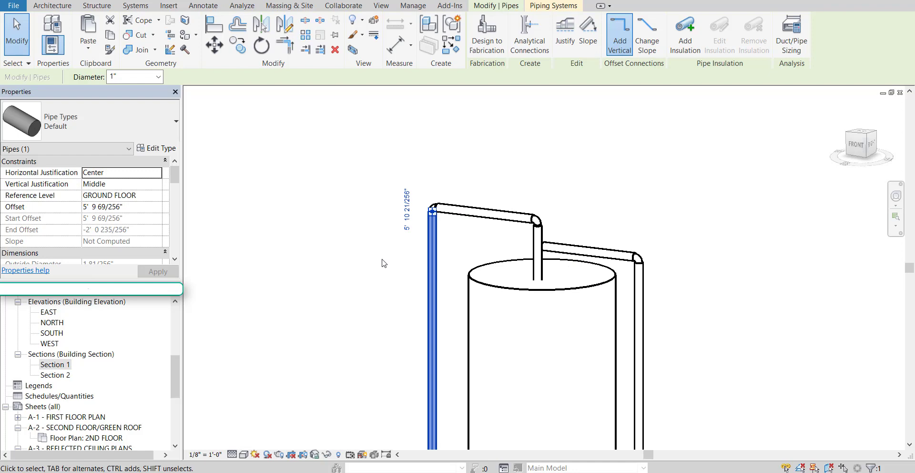
click(159, 149)
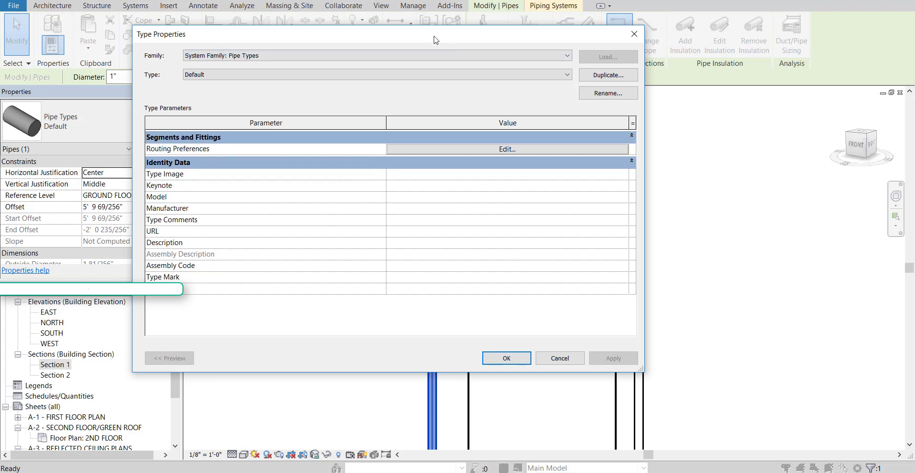
drag(434, 40, 444, 68)
click(596, 109)
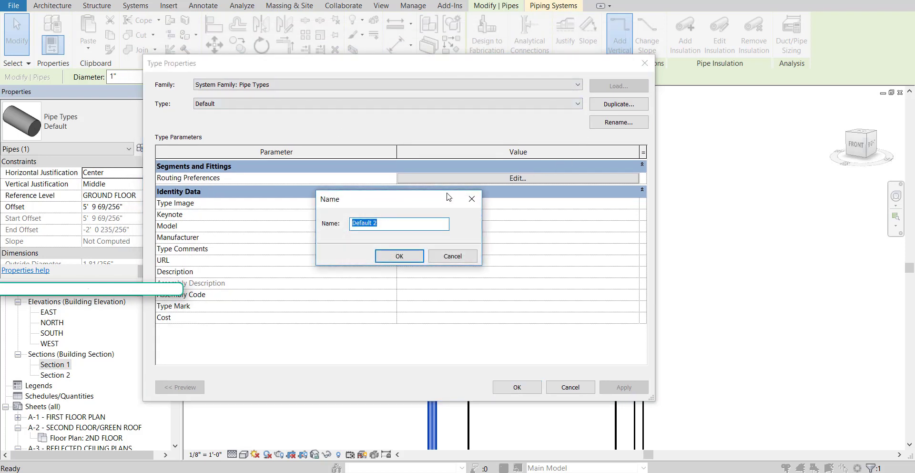
text(Cold Water)
key(Return)
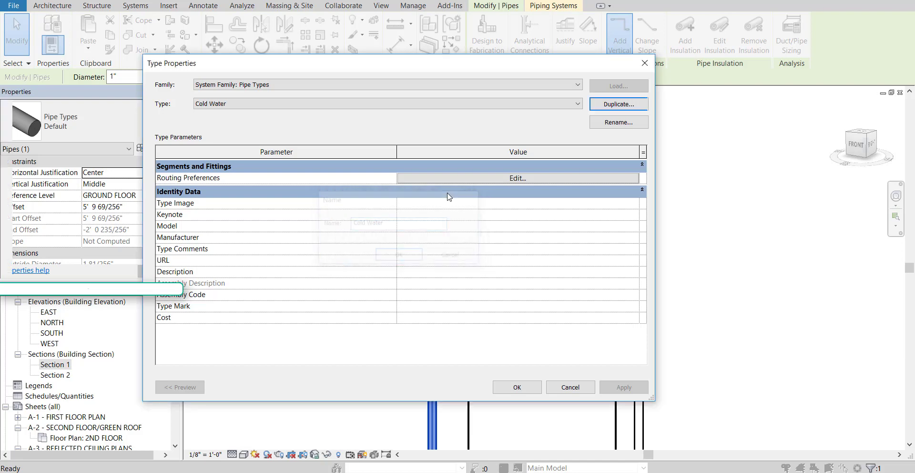
click(237, 103)
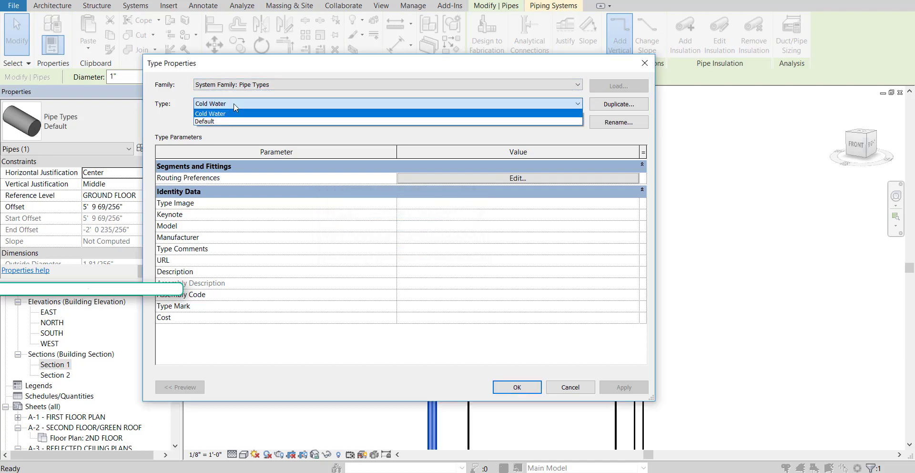
click(237, 105)
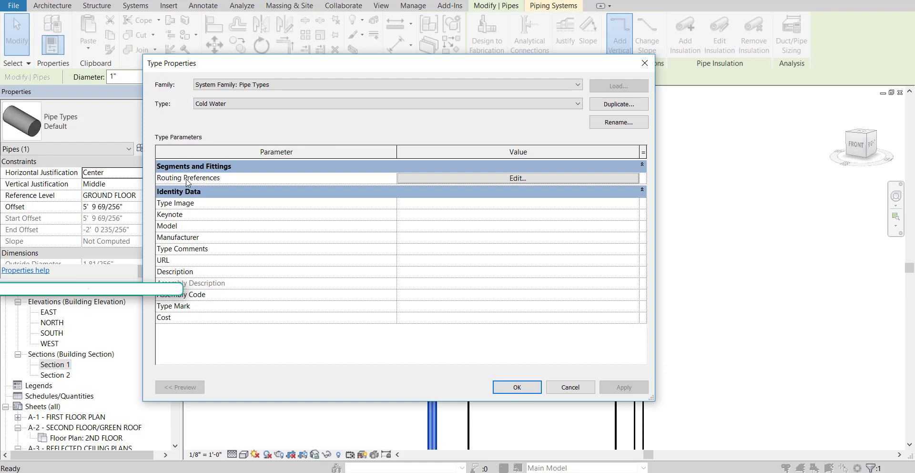
From the Cold Water routing preferences, start a new pipe segment and create a material for it named Cold Water Pipe - PVC.
click(517, 180)
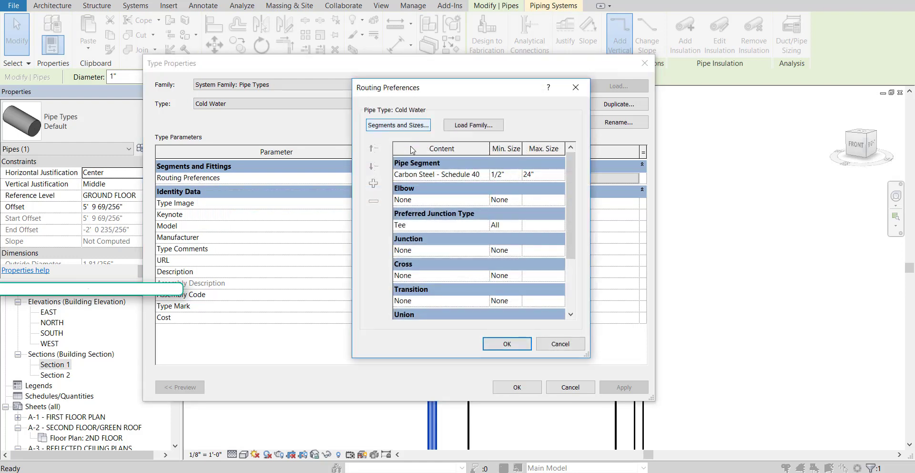
click(398, 125)
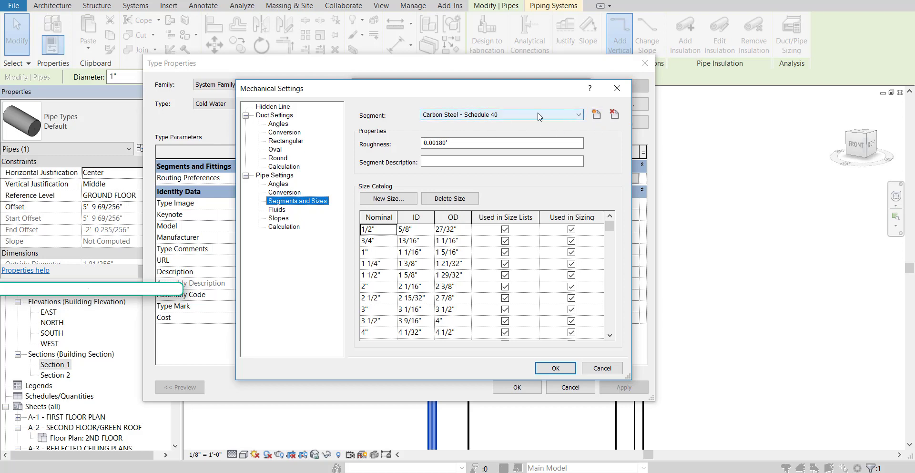
click(595, 116)
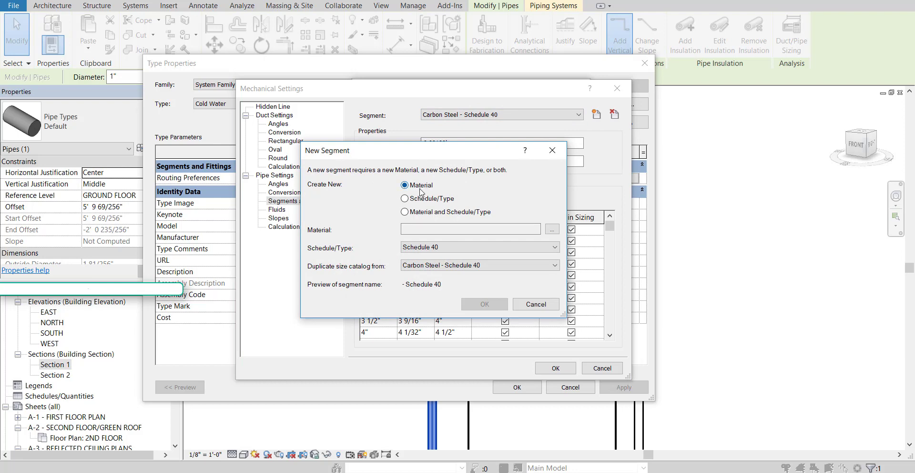
click(552, 229)
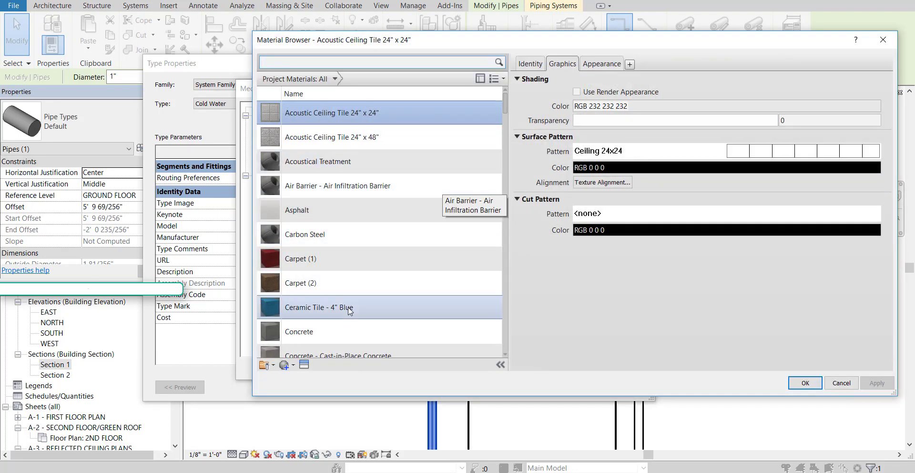
scroll(334, 334, down, 1)
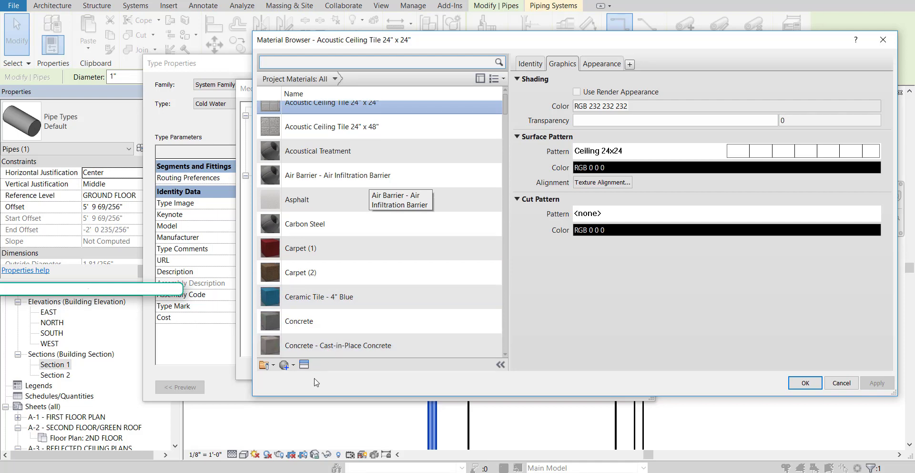
click(291, 366)
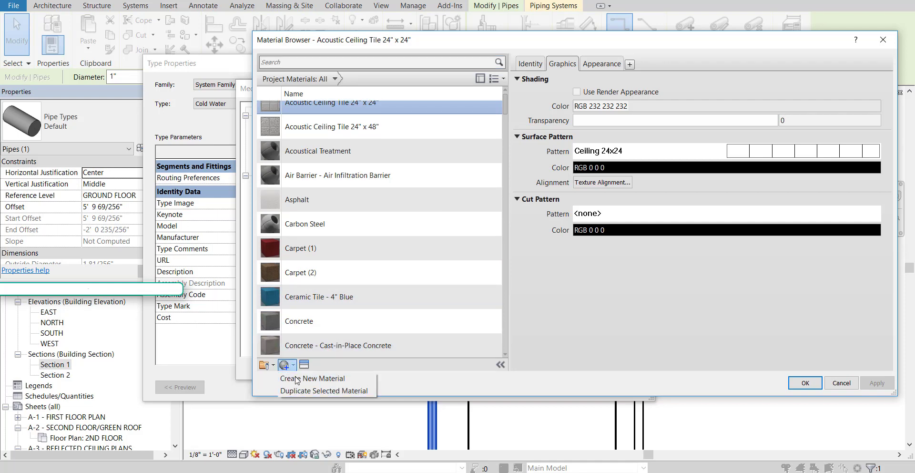
click(312, 379)
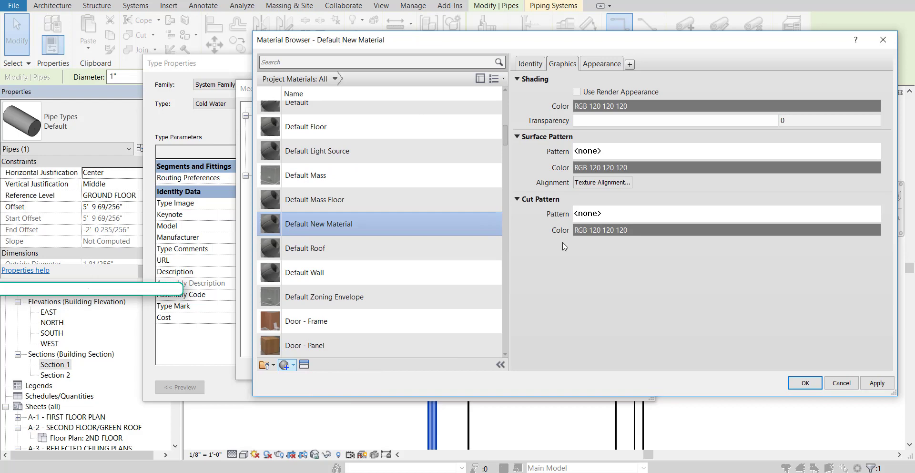
click(534, 65)
triple_click(656, 80)
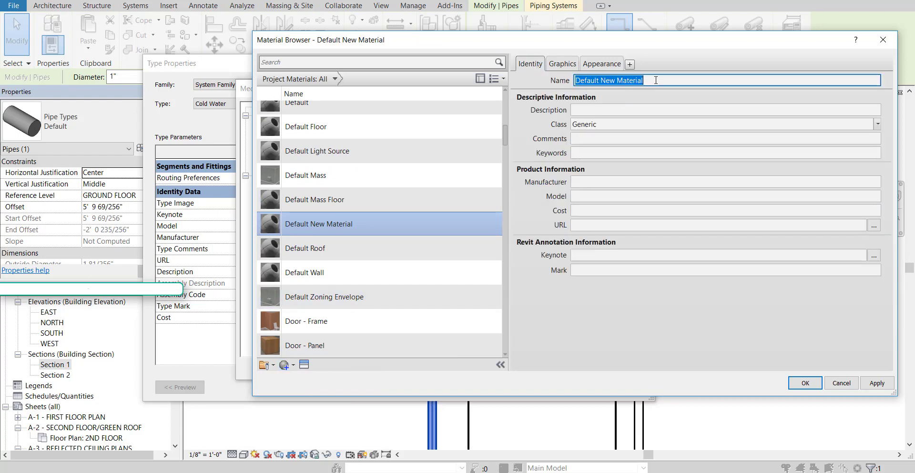
text(Cold Wate)
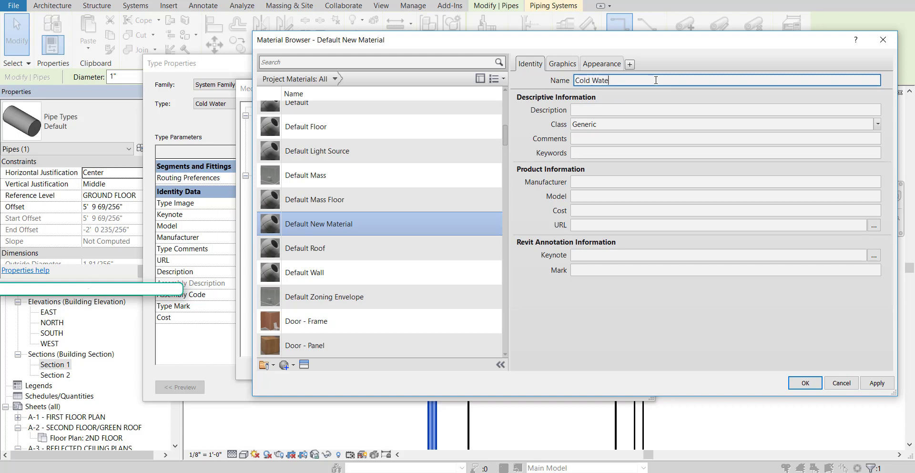
text(r Pipe - PVC)
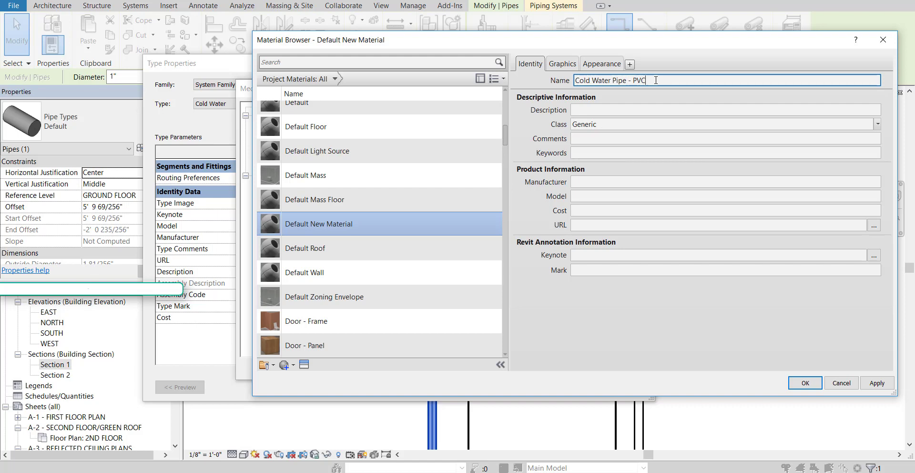
Set the appearance color of the Cold Water Pipe - PVC material to red, RGB 255 0 0.
click(570, 67)
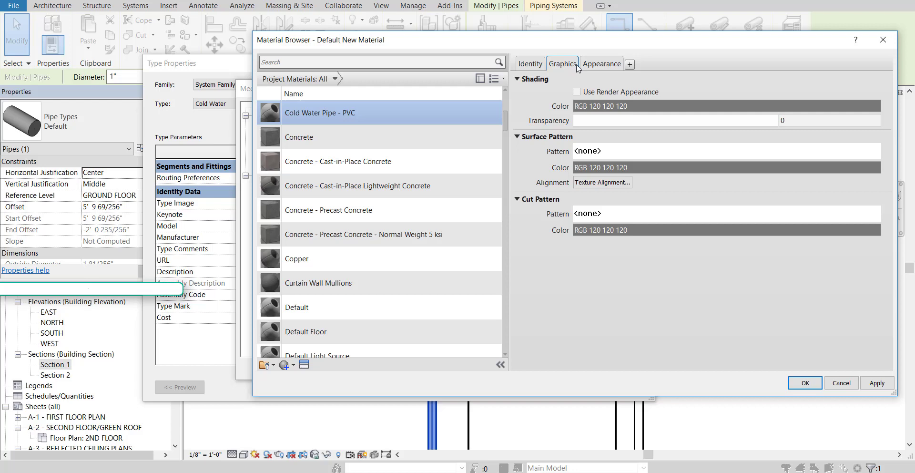
click(593, 68)
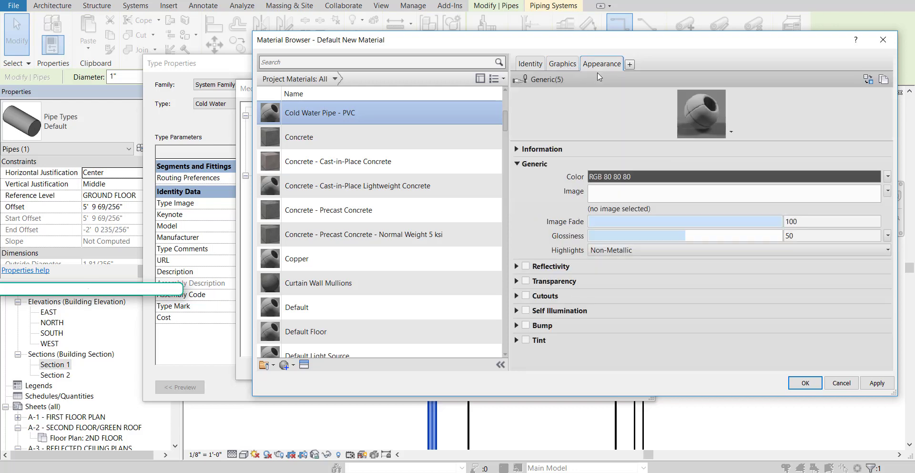
click(611, 178)
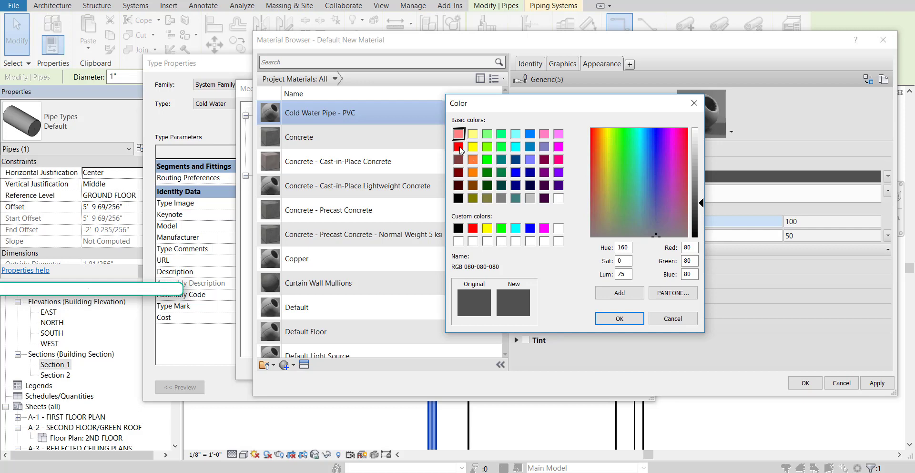
click(459, 148)
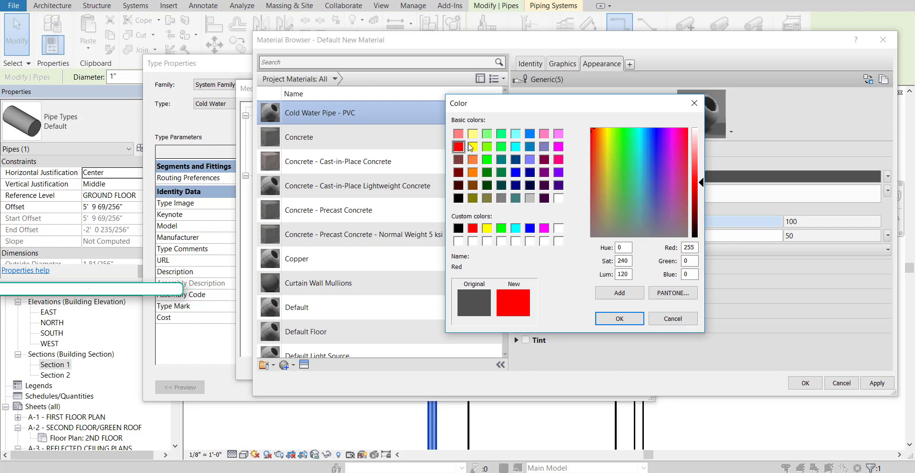
drag(541, 104, 438, 115)
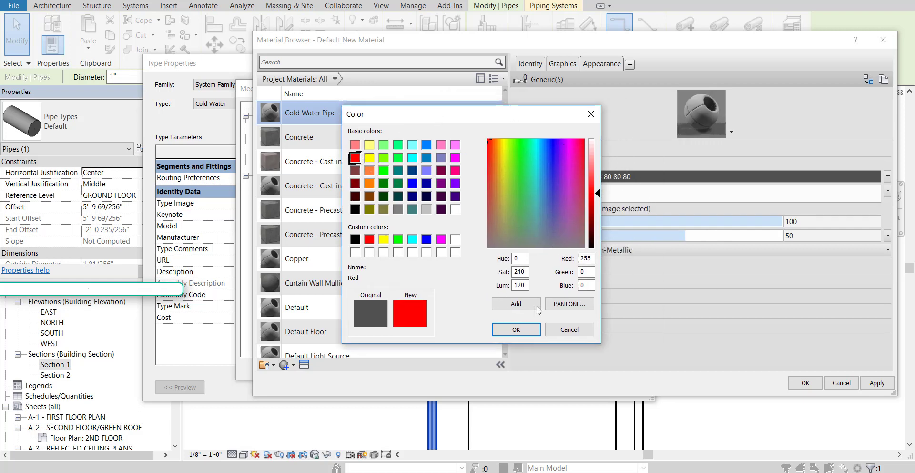
click(519, 329)
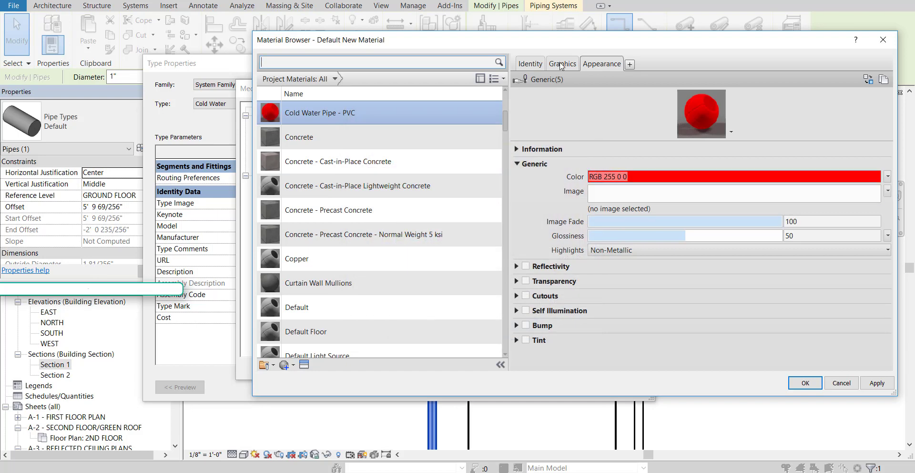
Make the material's shading use its render appearance and assign Cold Water Pipe - PVC to the new segment.
click(561, 66)
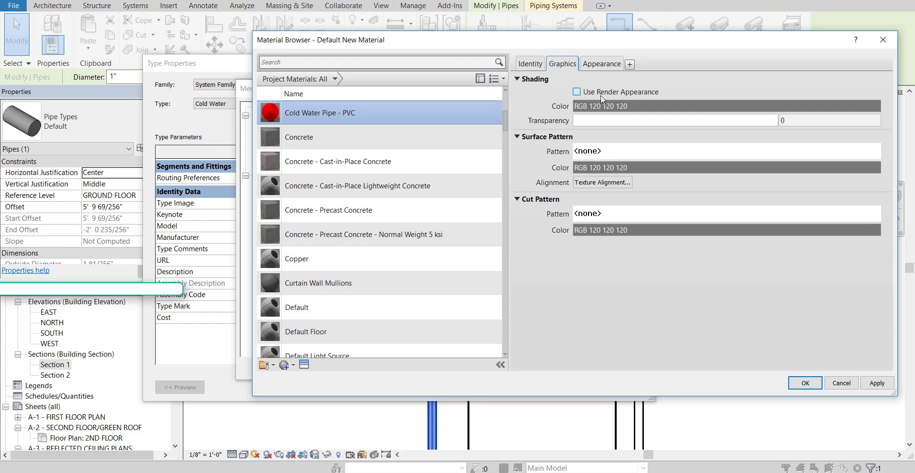
click(576, 92)
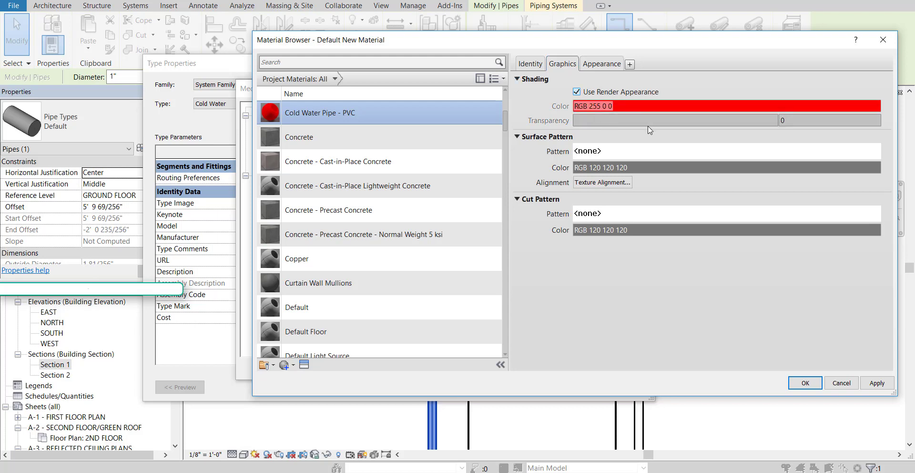
click(877, 382)
click(805, 383)
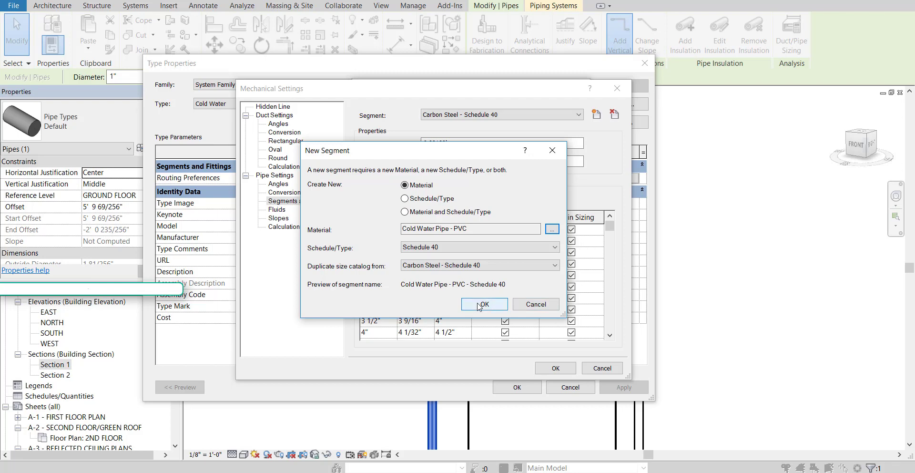
Change the appearance color of the Cold Water Pipe - PVC material to blue, RGB 0 0 255.
click(552, 229)
click(602, 64)
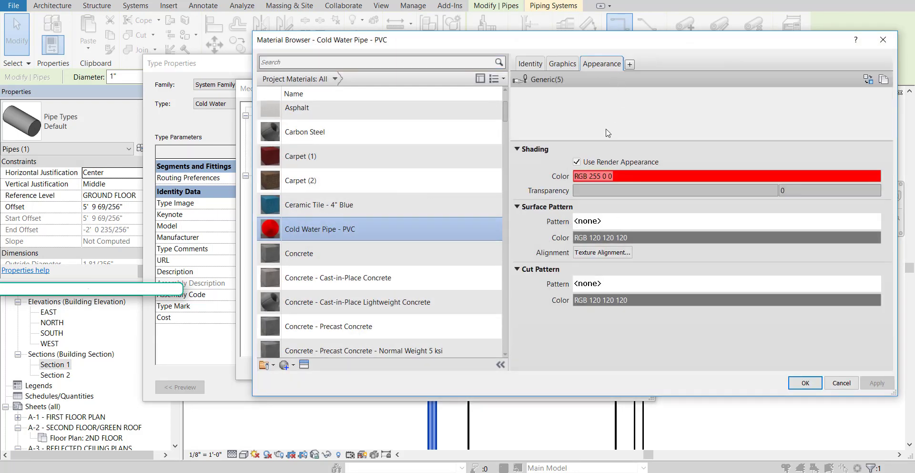
click(611, 176)
click(516, 172)
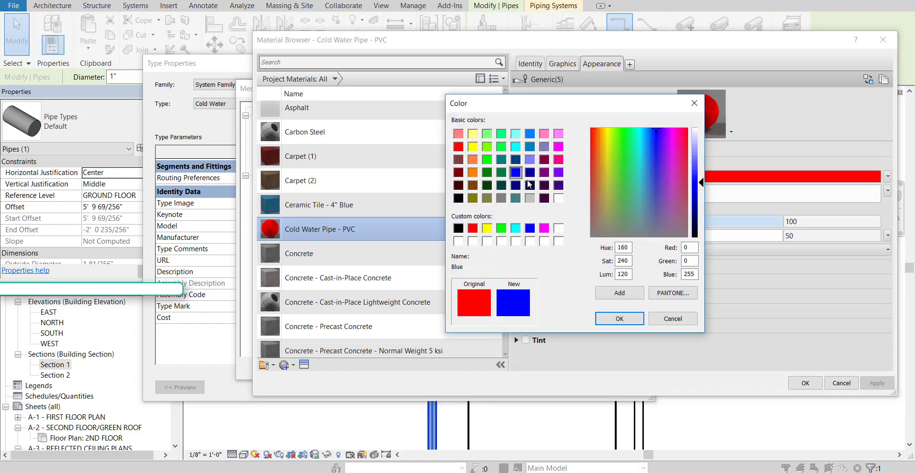
click(621, 318)
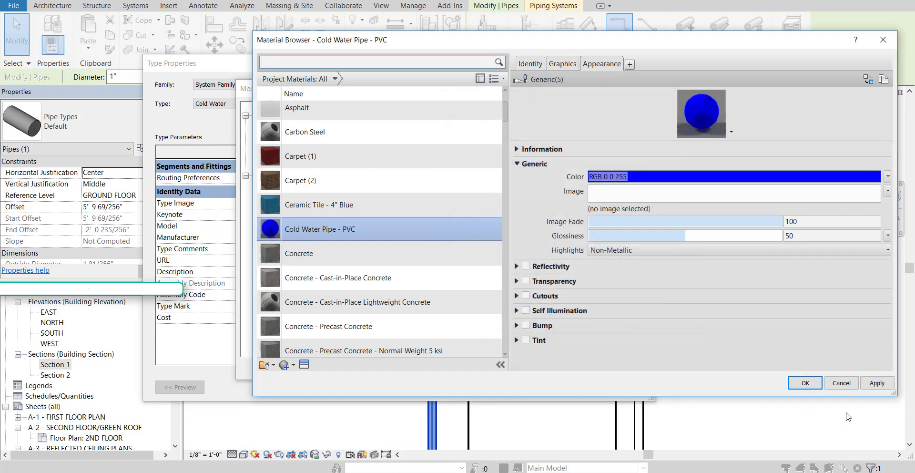
click(876, 382)
click(805, 383)
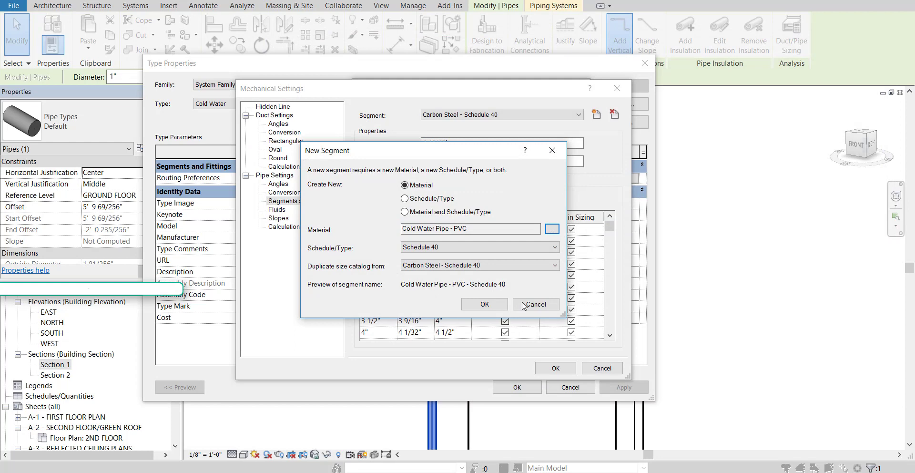
Create the new Schedule 40 segment and set Cold Water Pipe - PVC - Schedule 40 as the Cold Water type's pipe segment.
click(485, 304)
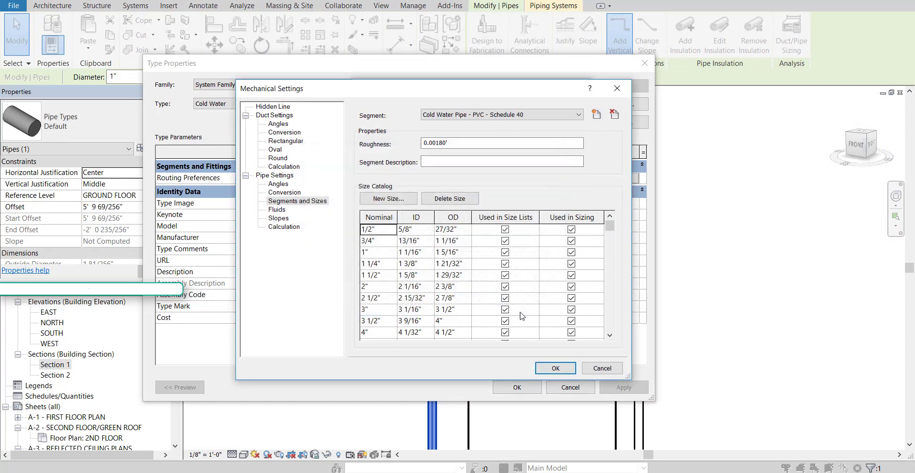
click(556, 368)
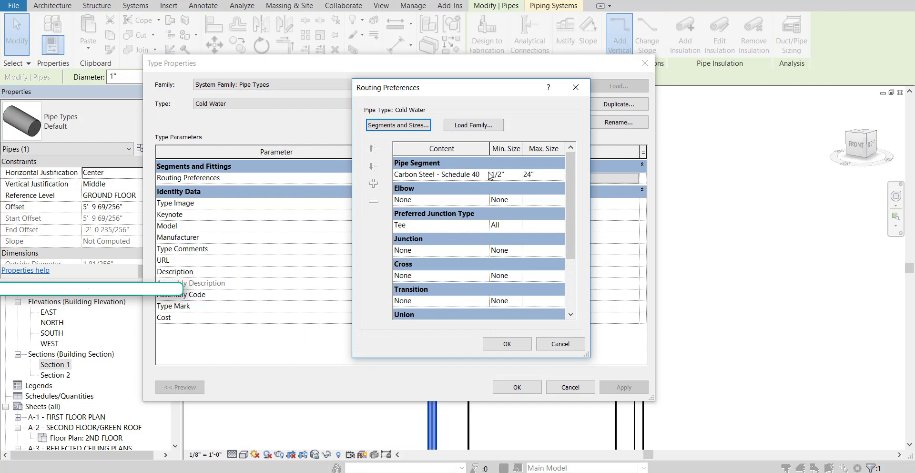
click(490, 175)
click(485, 175)
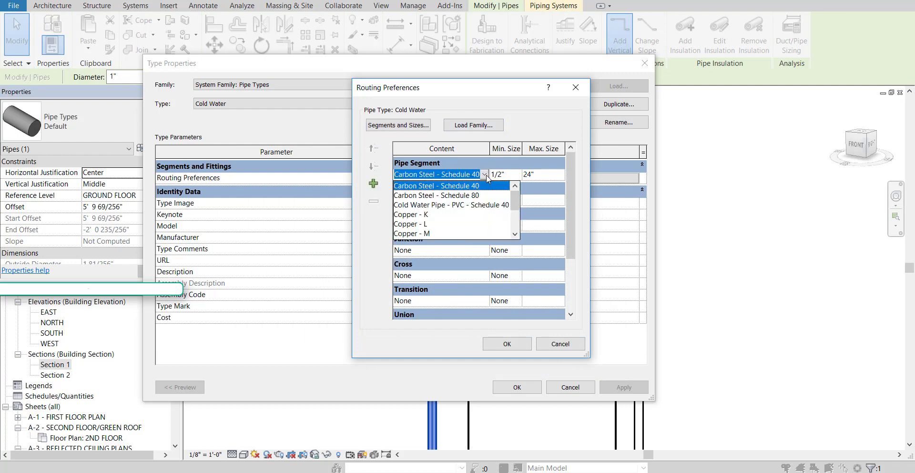
click(457, 205)
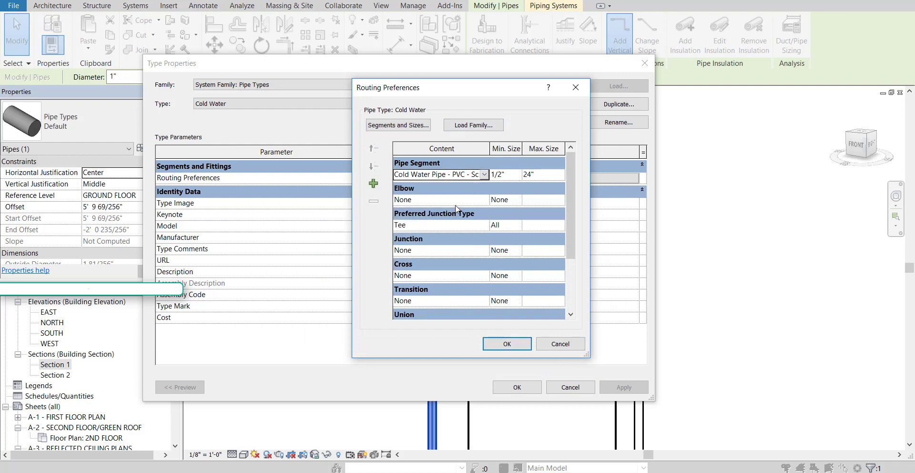
Apply the Cold Water type with its new segment to the selected pipe and set the 3D view's visual style to Shaded.
click(518, 342)
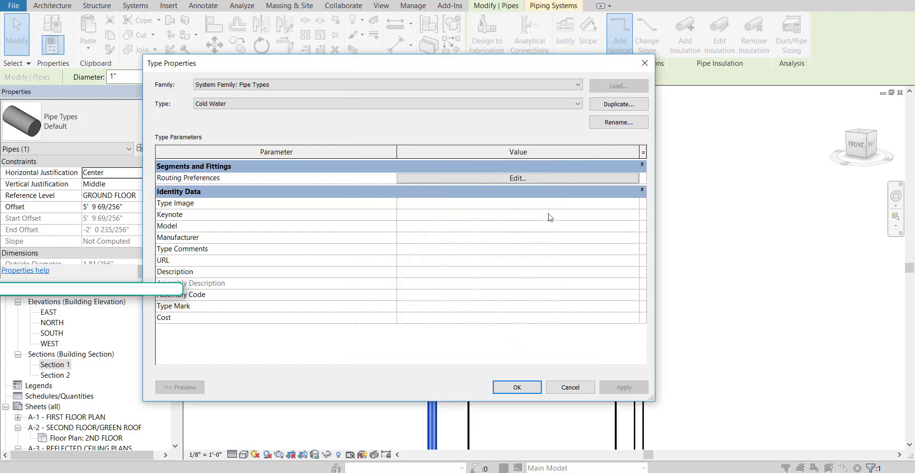
click(516, 386)
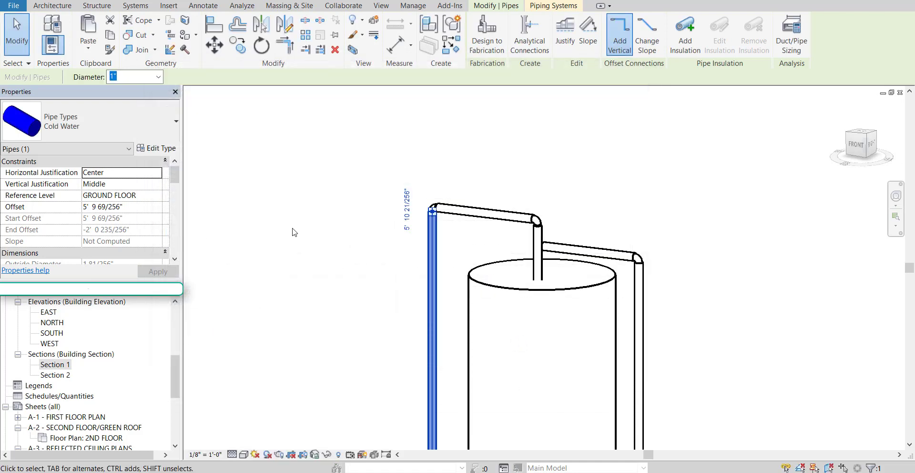
click(296, 232)
middle_drag(400, 323, 378, 268)
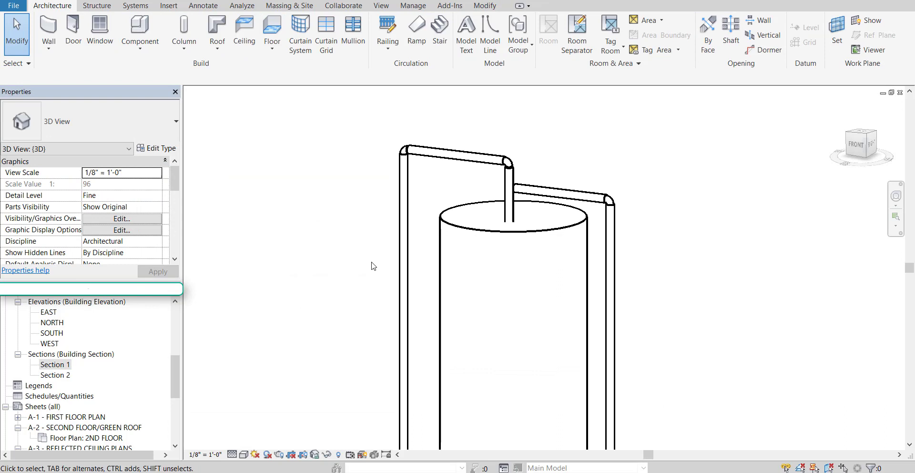
click(244, 454)
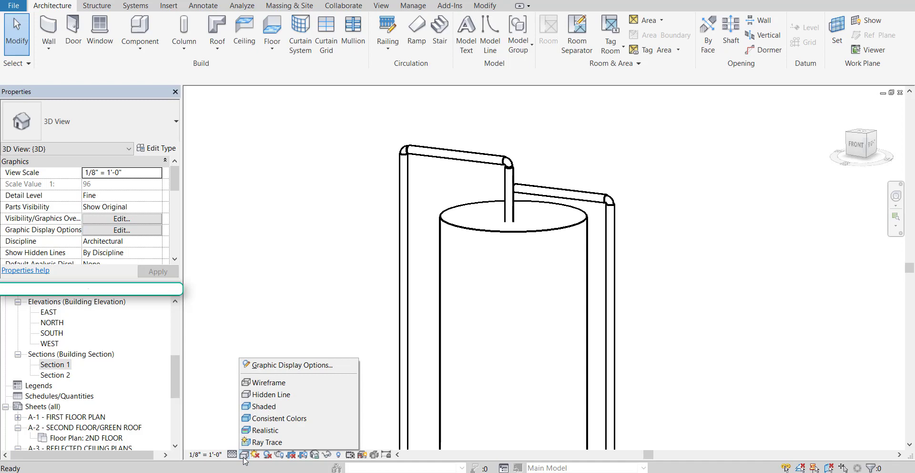
click(292, 406)
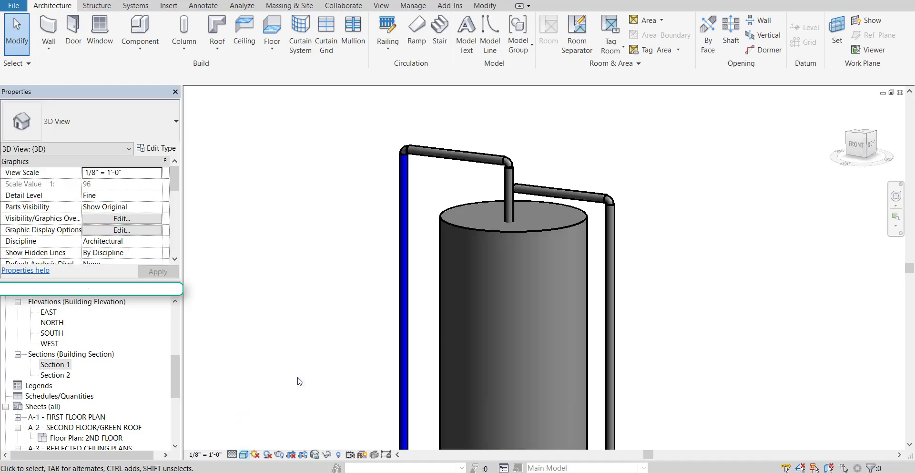
Examine the shaded piping from the blue vertical pipe and its elbow down to the pipes at the tank's base.
shift+middle_drag(331, 302, 301, 329)
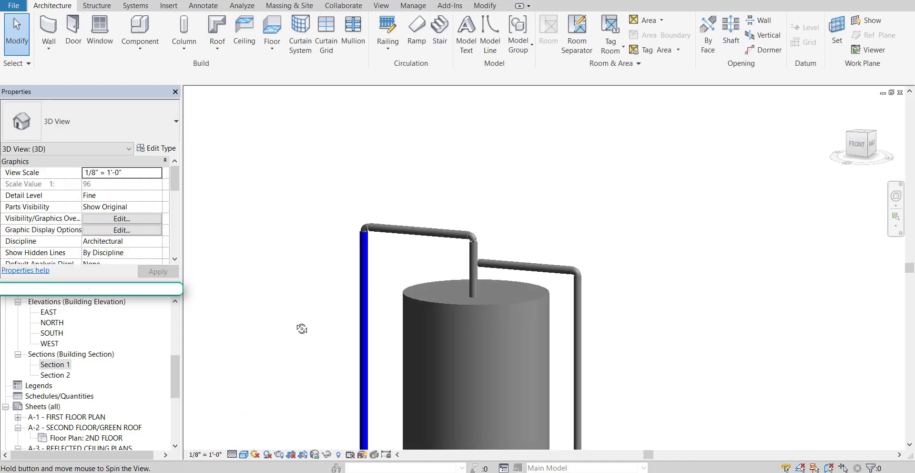
scroll(363, 245, up, 8)
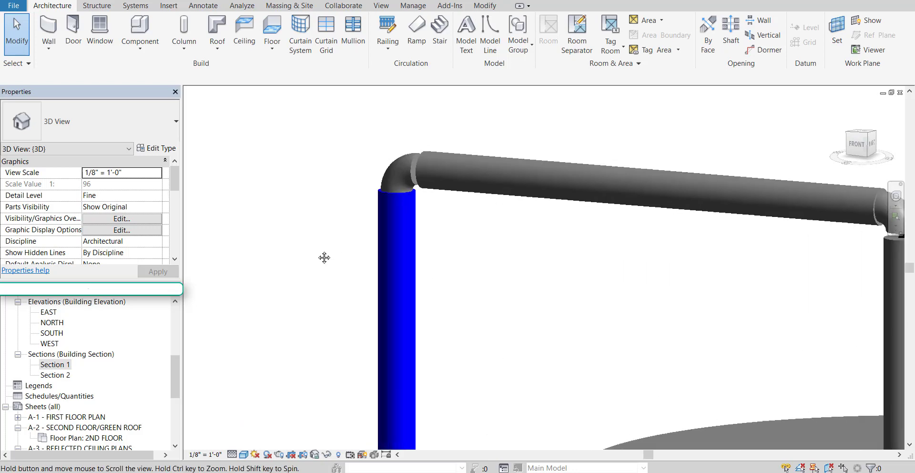
middle_drag(324, 257, 316, 284)
scroll(364, 172, down, 3)
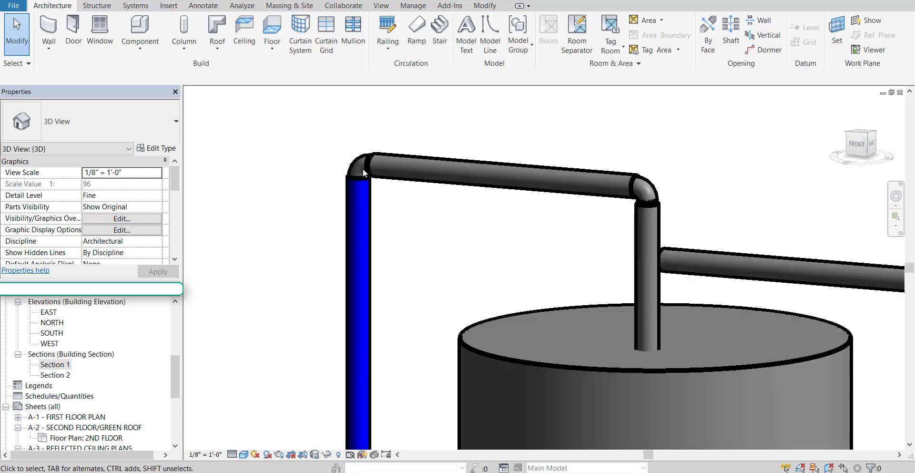
scroll(514, 271, down, 5)
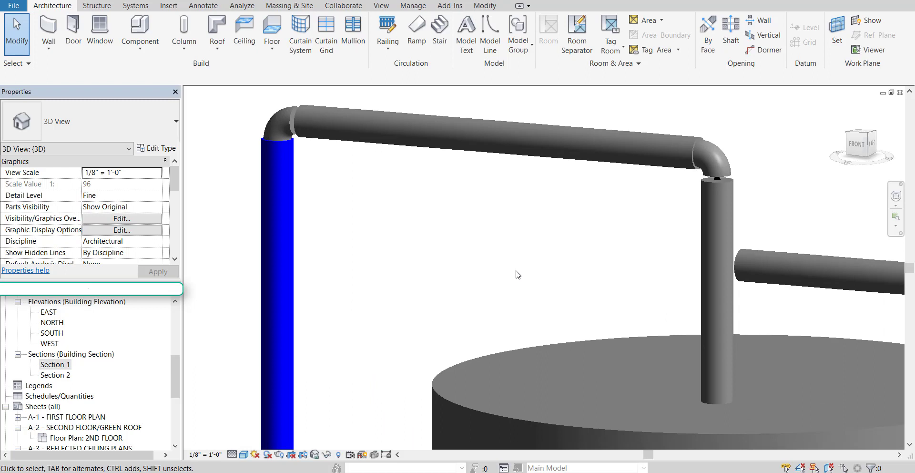
middle_drag(525, 324, 426, 210)
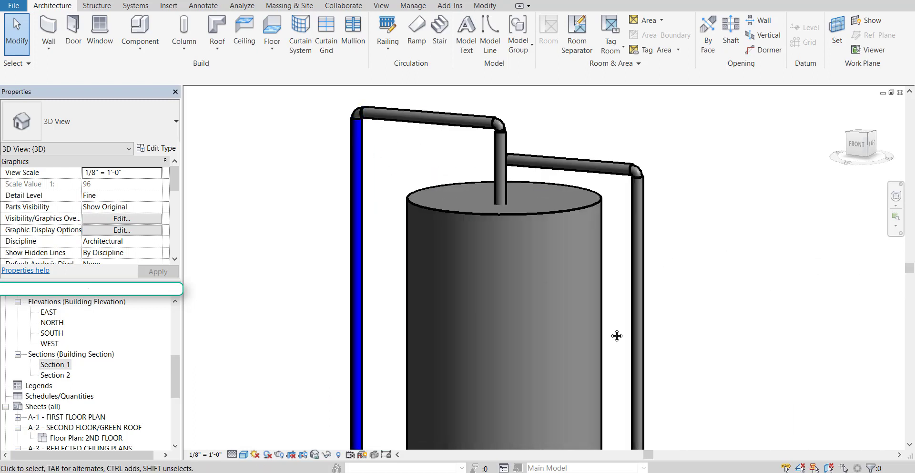
scroll(616, 333, up, 2)
middle_drag(664, 339, 552, 206)
scroll(596, 296, down, 4)
middle_drag(602, 310, 458, 189)
scroll(362, 241, up, 2)
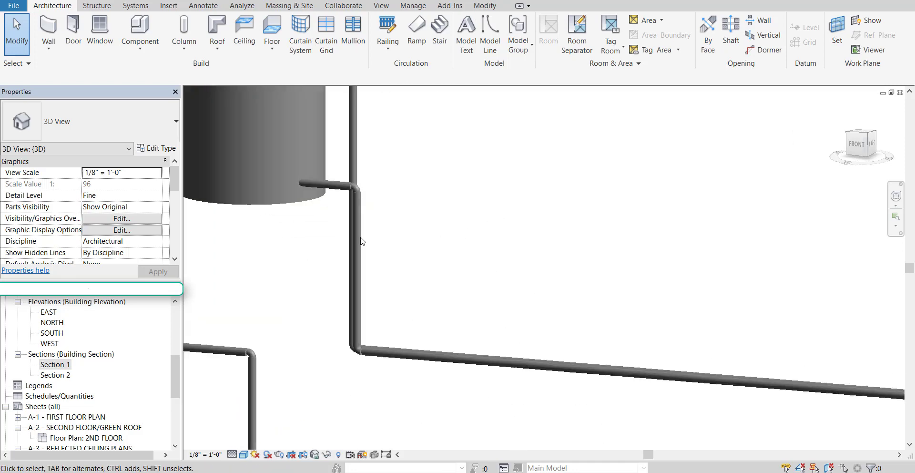
Select the short horizontal pipe at the tank's base and duplicate its Default pipe type as Hot Water.
scroll(334, 233, up, 1)
middle_drag(367, 269, 403, 293)
scroll(353, 228, up, 3)
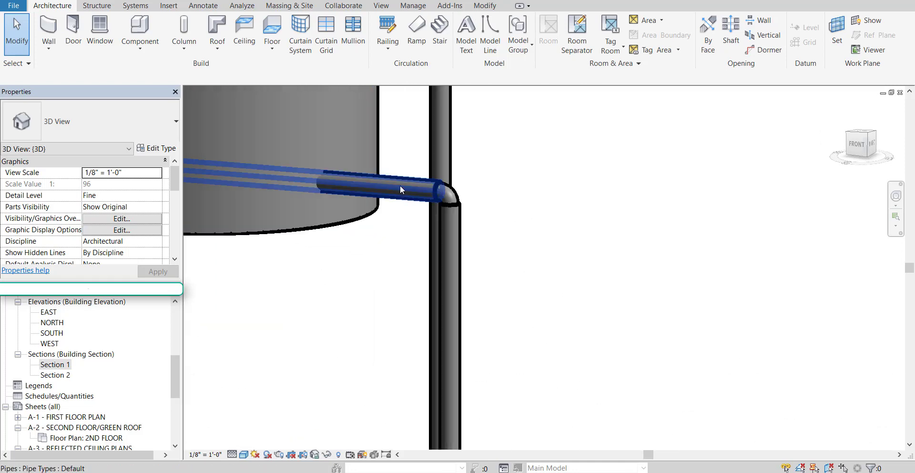
scroll(375, 243, down, 4)
middle_drag(369, 265, 479, 289)
scroll(470, 253, up, 3)
scroll(480, 246, up, 1)
click(524, 190)
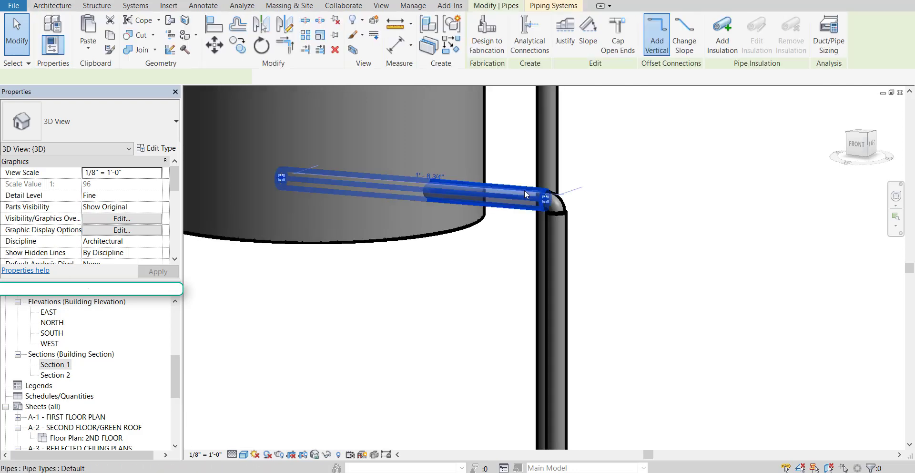
click(156, 149)
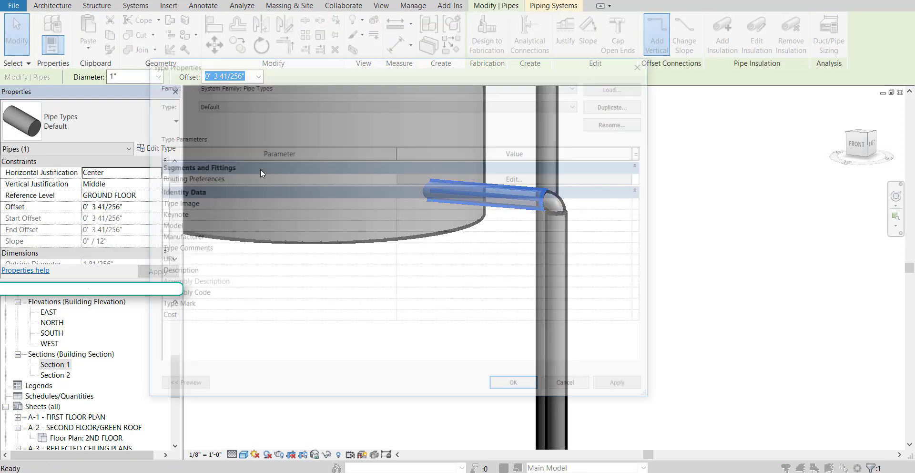
click(601, 111)
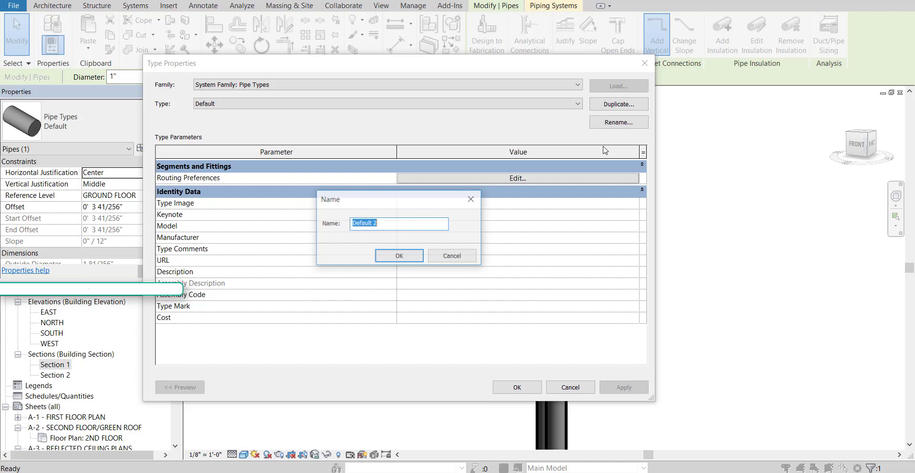
text(Hot Water)
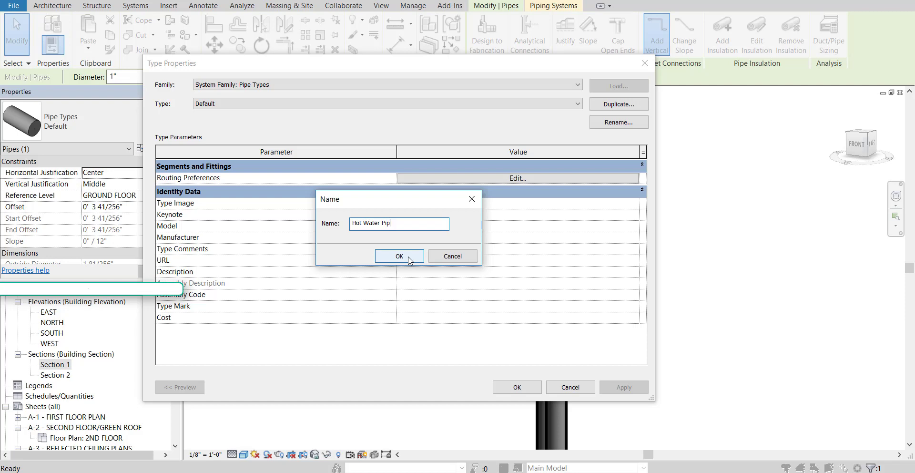
click(399, 256)
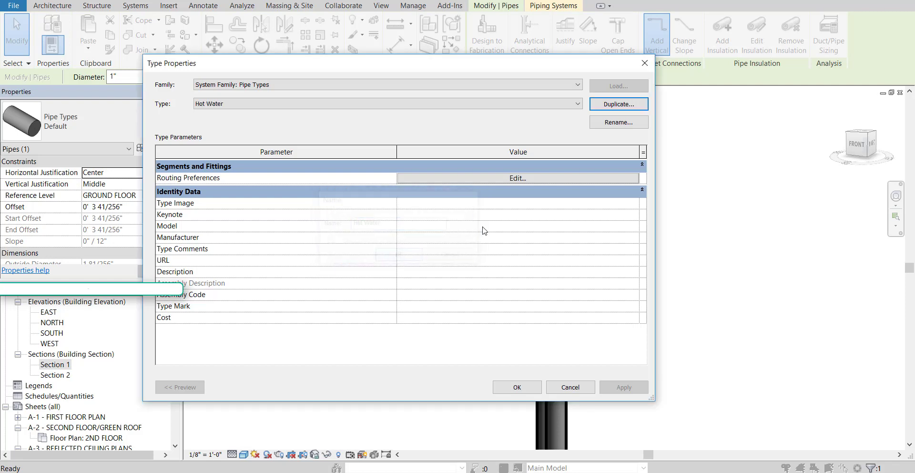
Start a new material-based pipe segment for the Hot Water type and create a material named Hot Water Pipe - PVC for it.
click(468, 181)
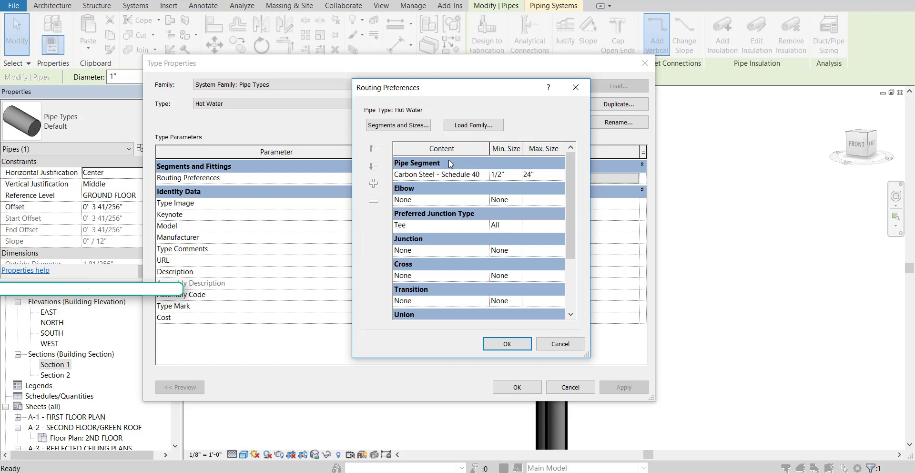
click(398, 126)
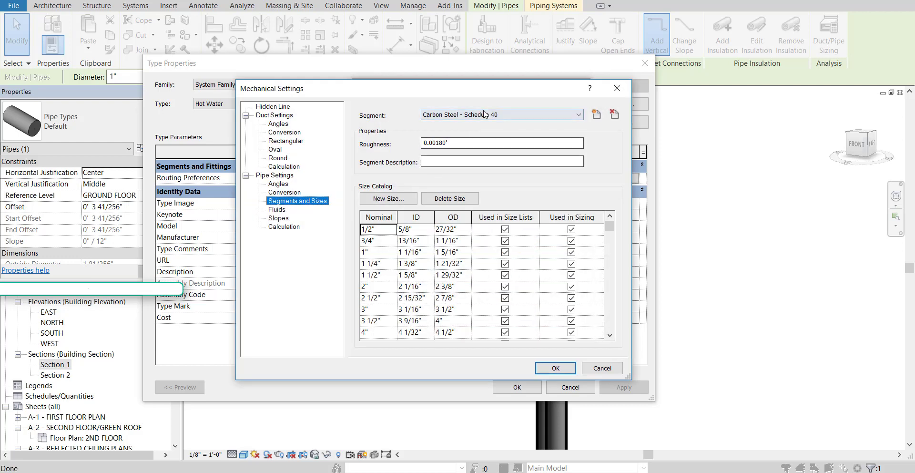
click(596, 115)
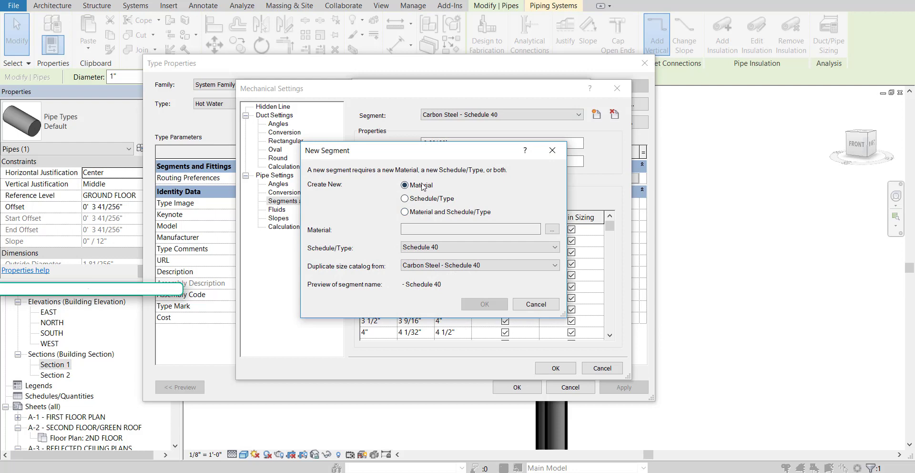
click(552, 229)
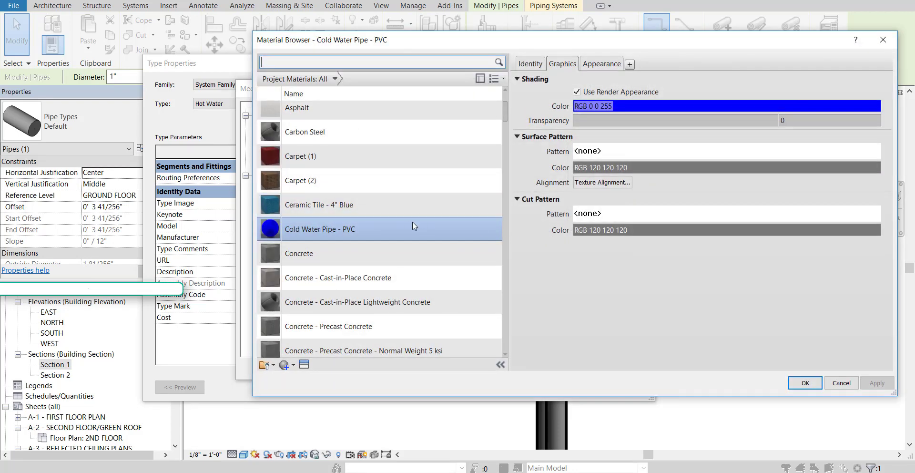
click(286, 365)
click(316, 379)
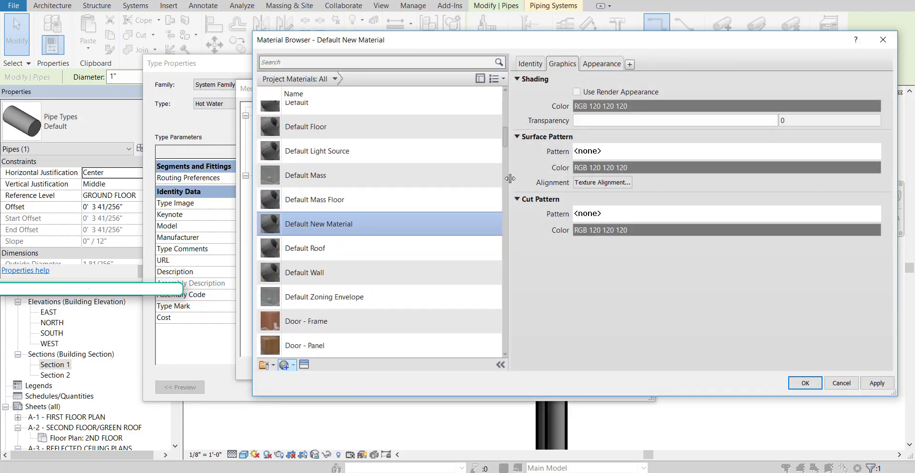
click(529, 64)
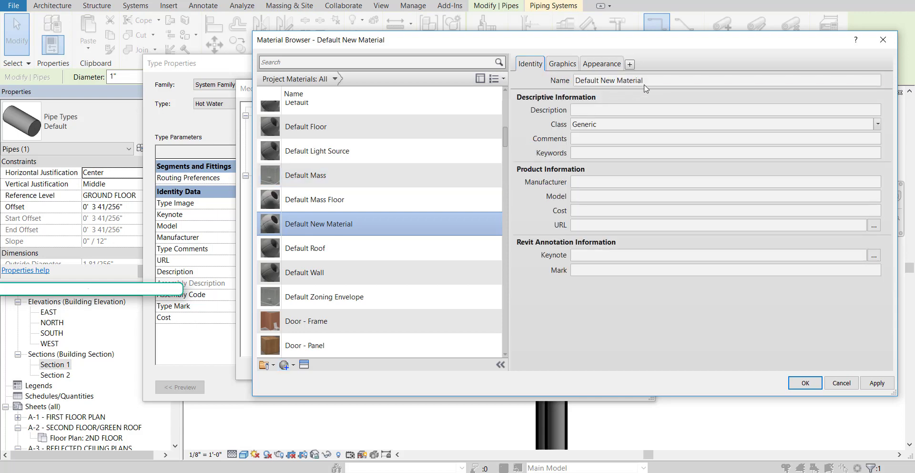
triple_click(622, 81)
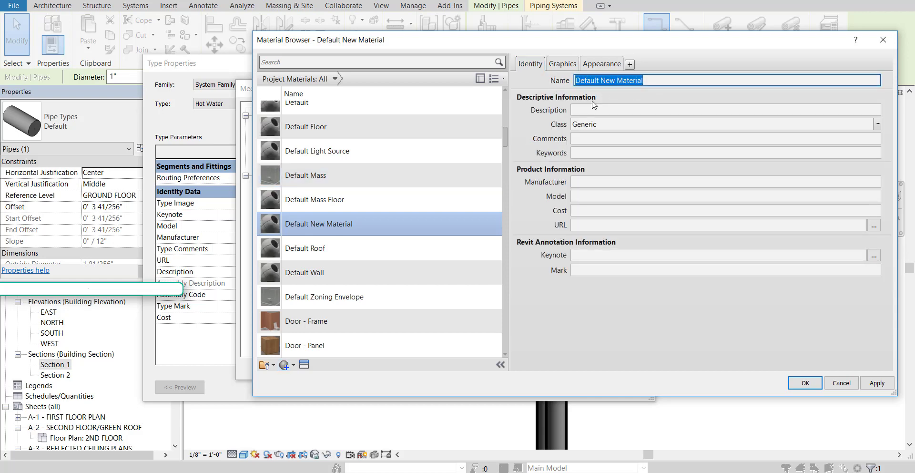
text(Hot Water Pipe - PVC)
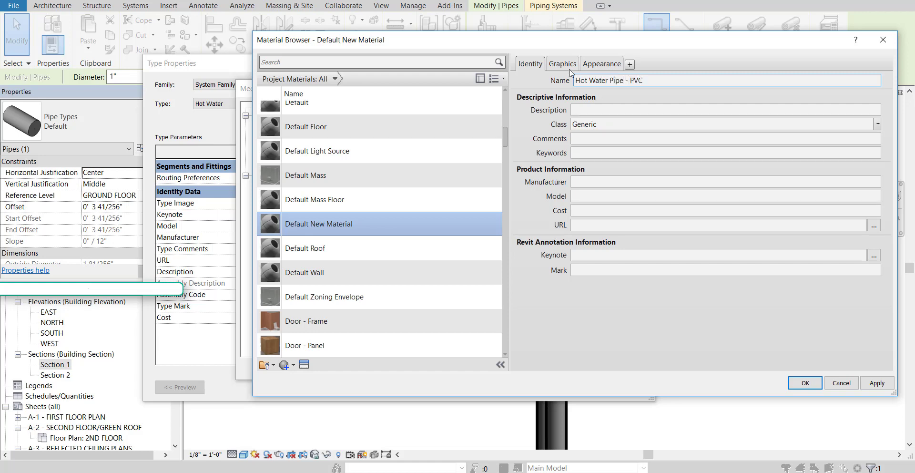
Set the appearance color of the Hot Water Pipe - PVC material to red, RGB 255 0 0.
click(591, 64)
click(621, 174)
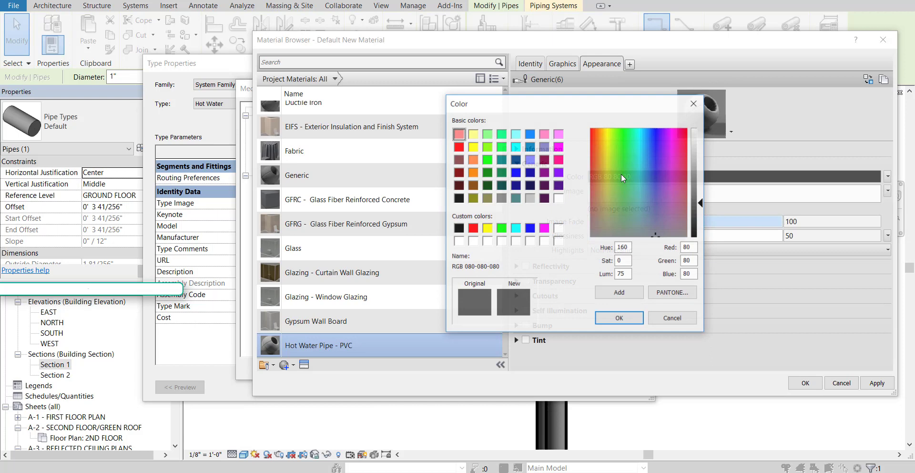
click(458, 146)
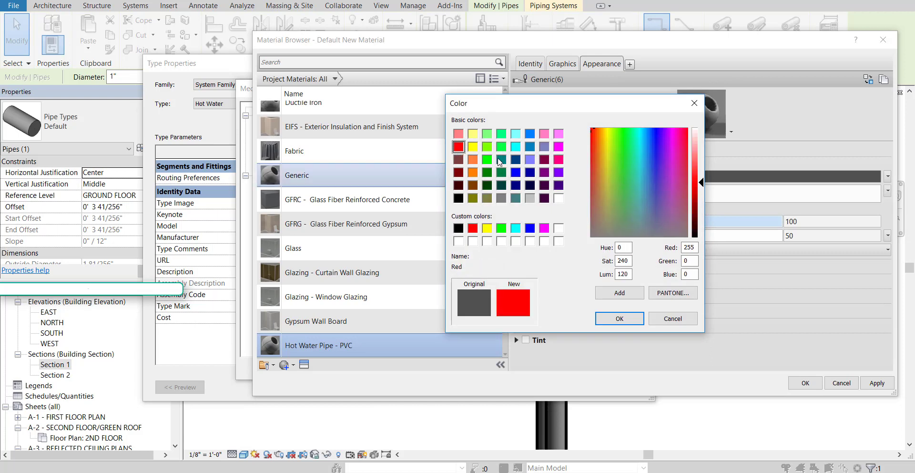
click(619, 318)
Make the material's shading use its render appearance and assign Hot Water Pipe - PVC to the new segment.
click(563, 64)
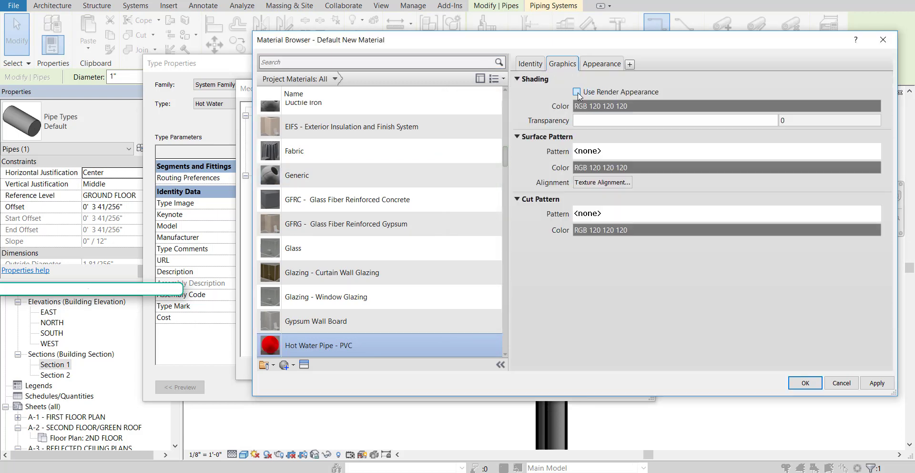
click(577, 92)
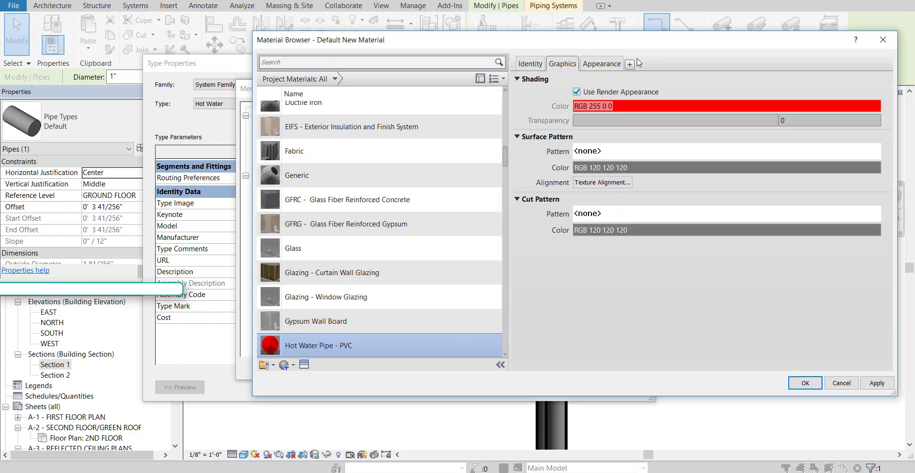
click(874, 384)
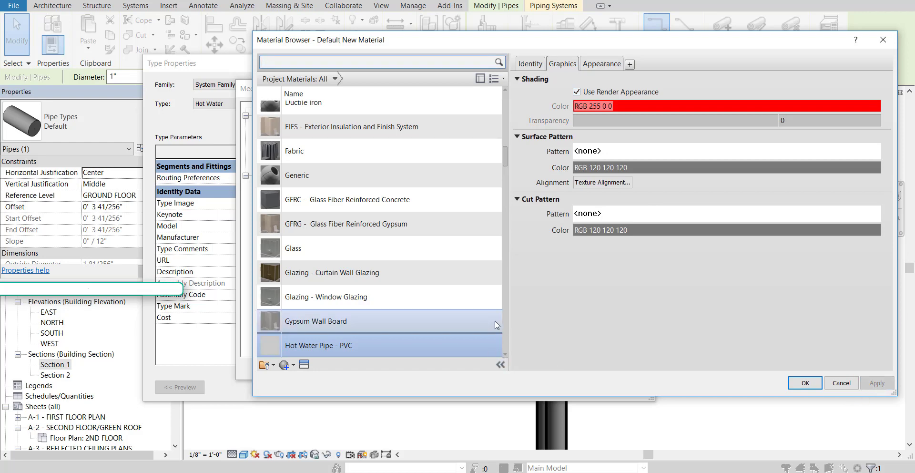
click(805, 383)
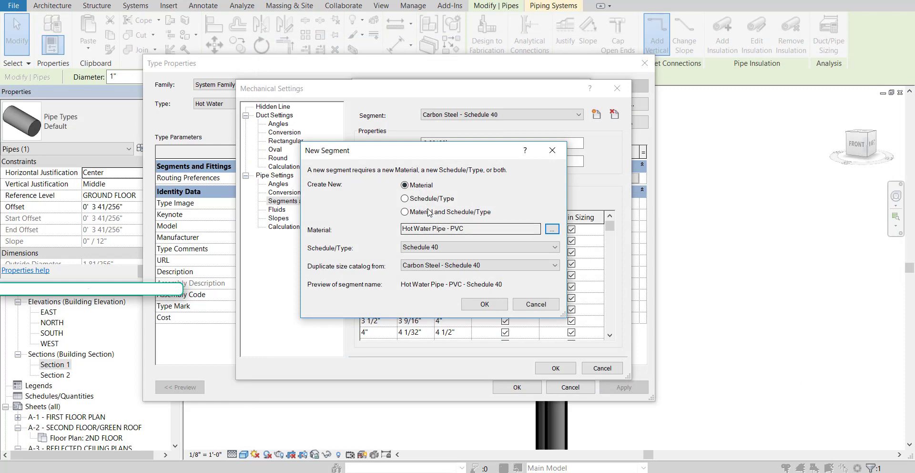
Create the Hot Water Pipe - PVC - Schedule 40 segment and set it as the pipe segment in the Hot Water type's routing preferences.
click(482, 305)
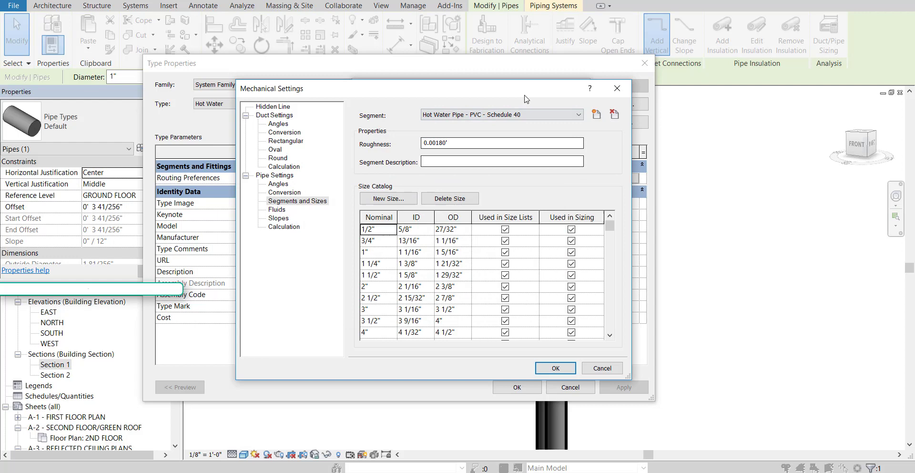
click(555, 368)
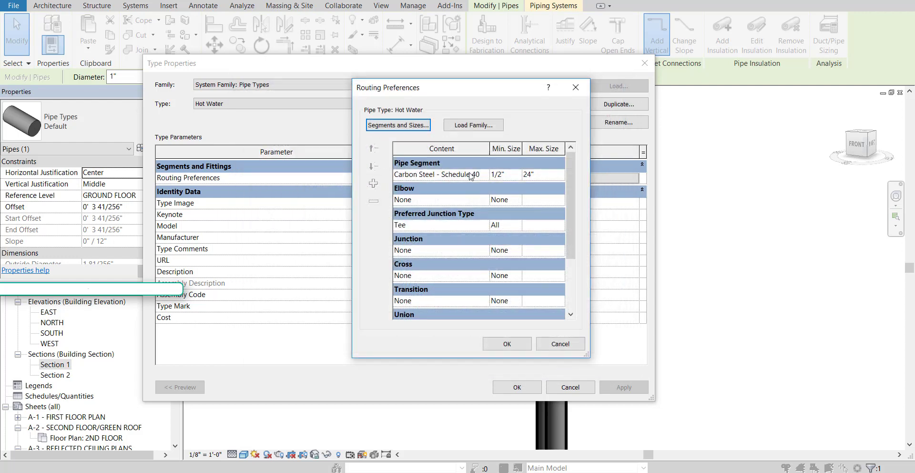
click(480, 175)
click(484, 174)
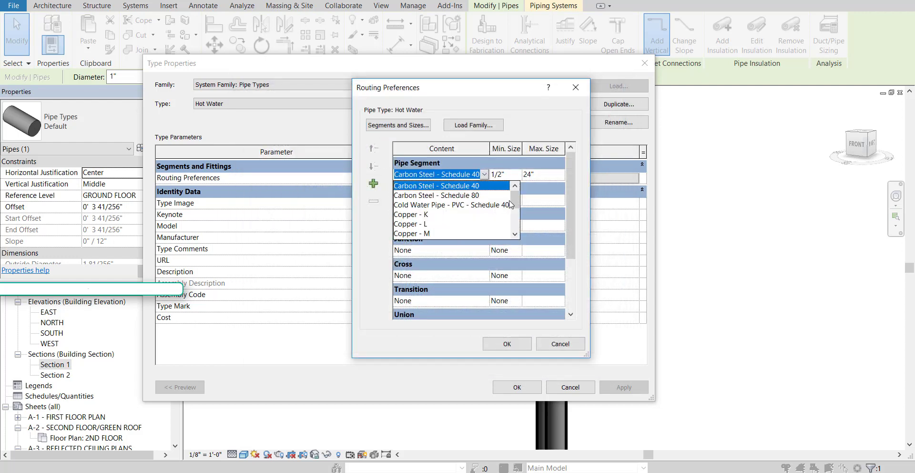
drag(514, 203, 514, 222)
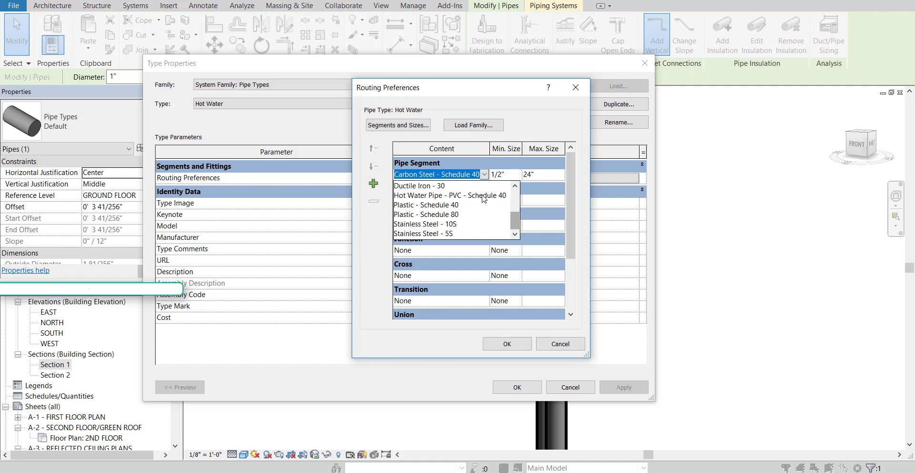
click(484, 196)
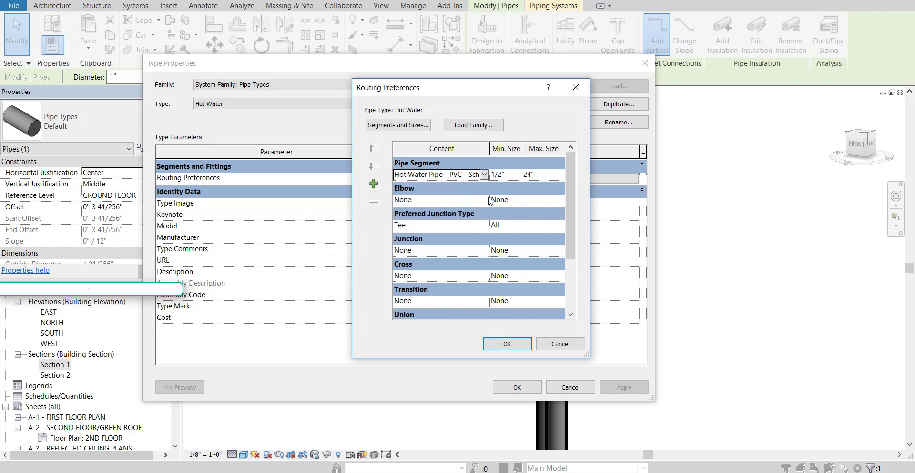
click(507, 344)
click(517, 387)
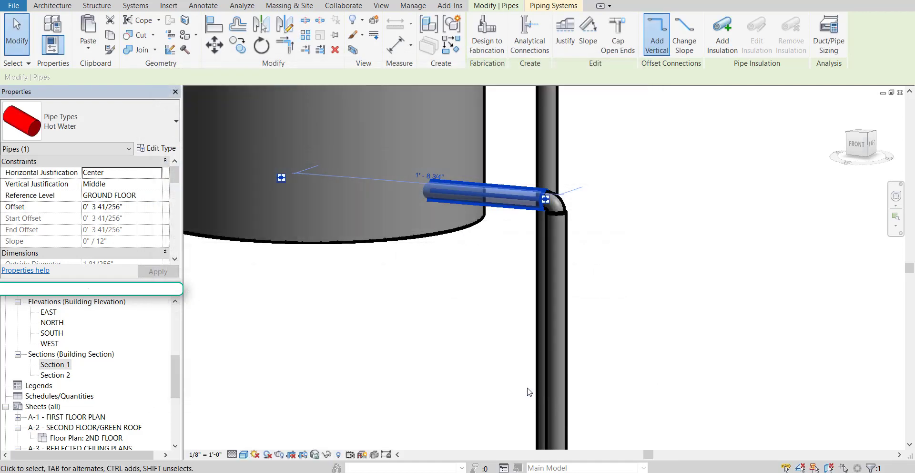
click(479, 340)
Select the vertical drain pipe below the toilet and duplicate its Default pipe type as Water Water.
scroll(615, 312, down, 8)
middle_drag(694, 350, 384, 254)
scroll(628, 310, up, 3)
scroll(612, 311, up, 1)
click(568, 291)
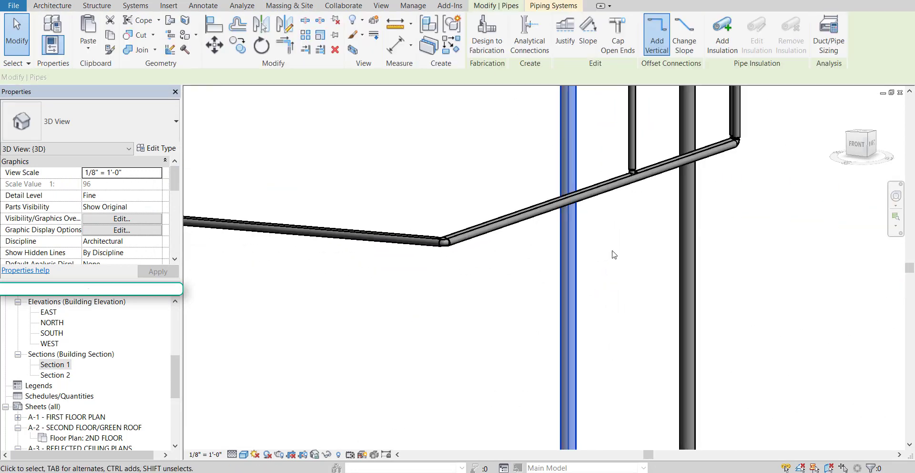
middle_drag(613, 243, 606, 307)
click(174, 152)
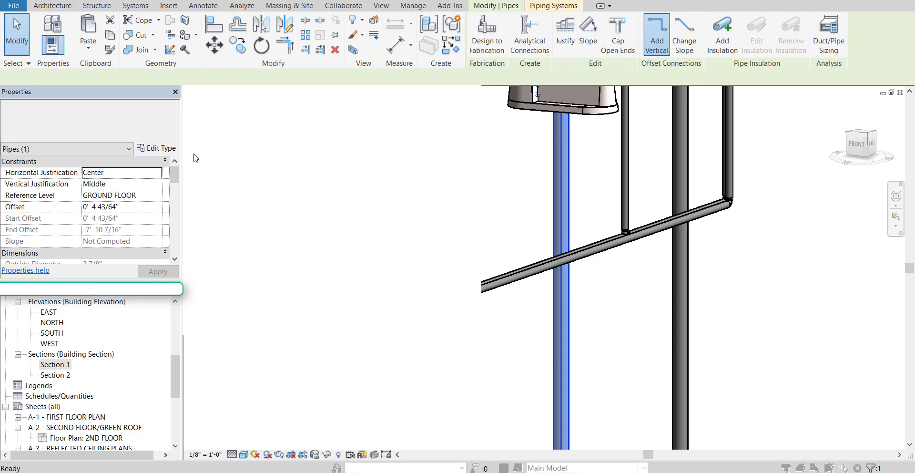
click(614, 104)
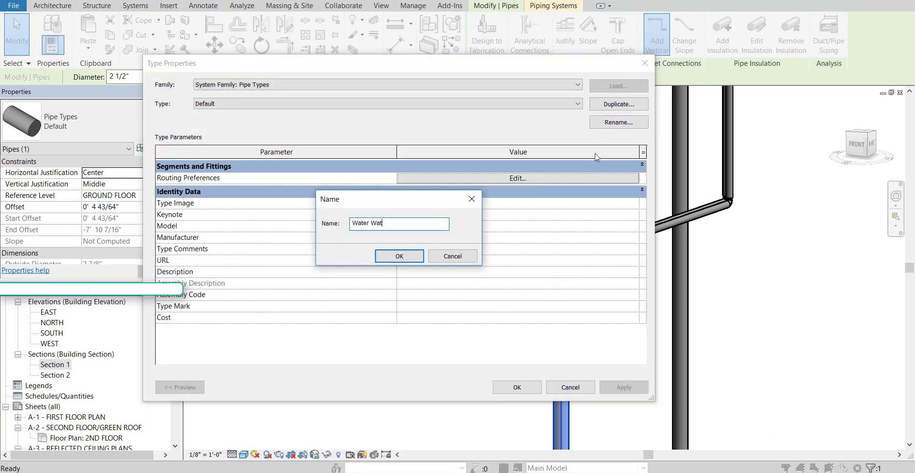
click(407, 256)
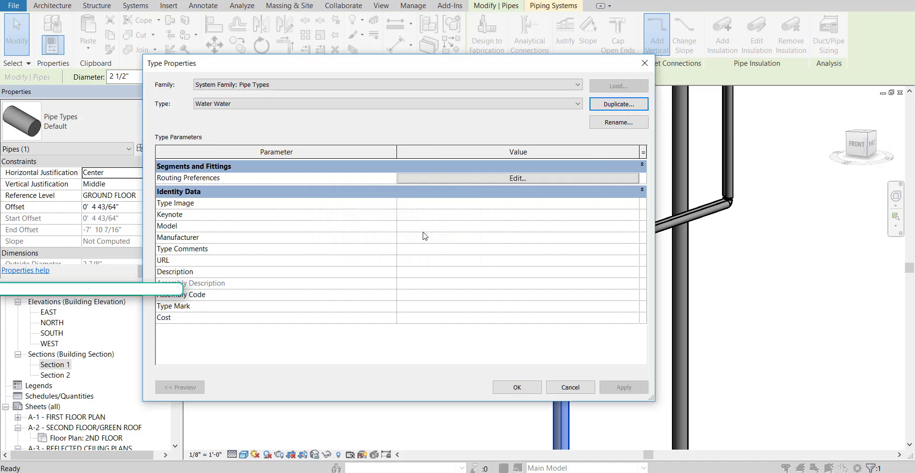
Start a new material-based pipe segment for the Water Water type and create a material named Waste Water Pipe - PVC for it.
click(481, 179)
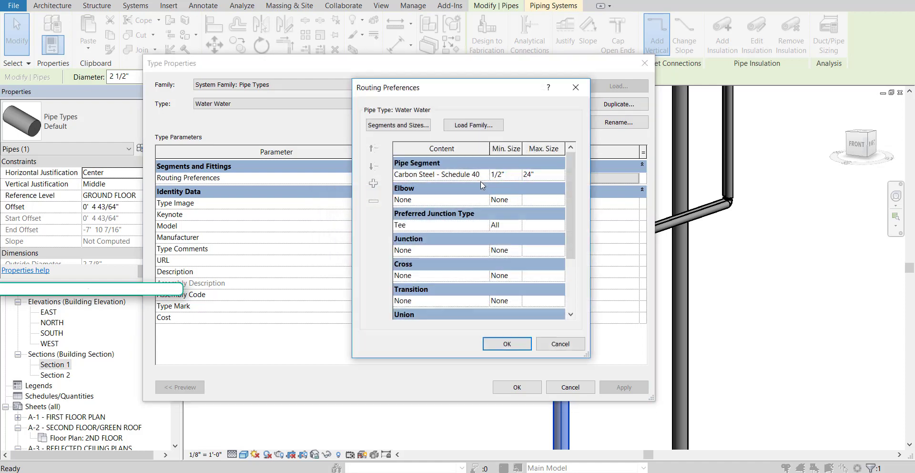
click(392, 126)
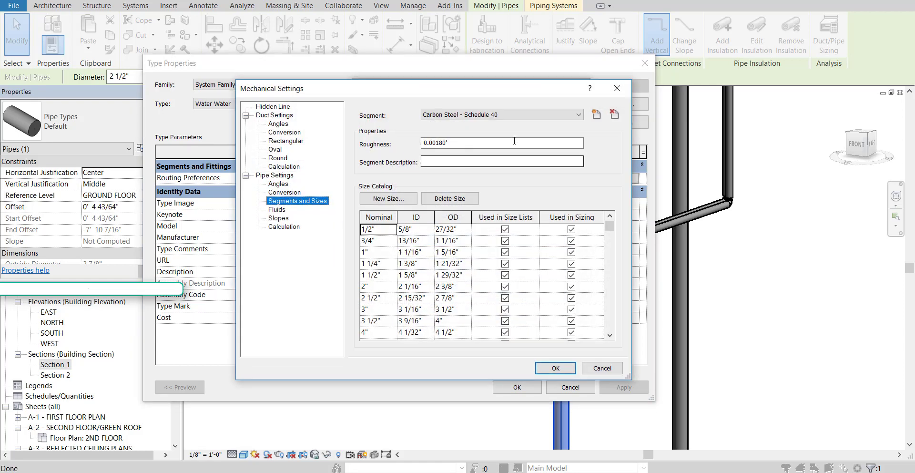
click(596, 115)
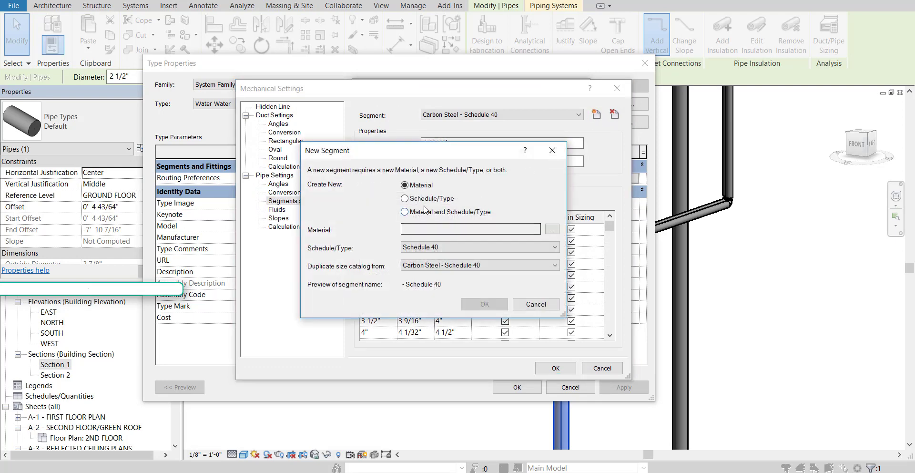
click(550, 229)
click(286, 365)
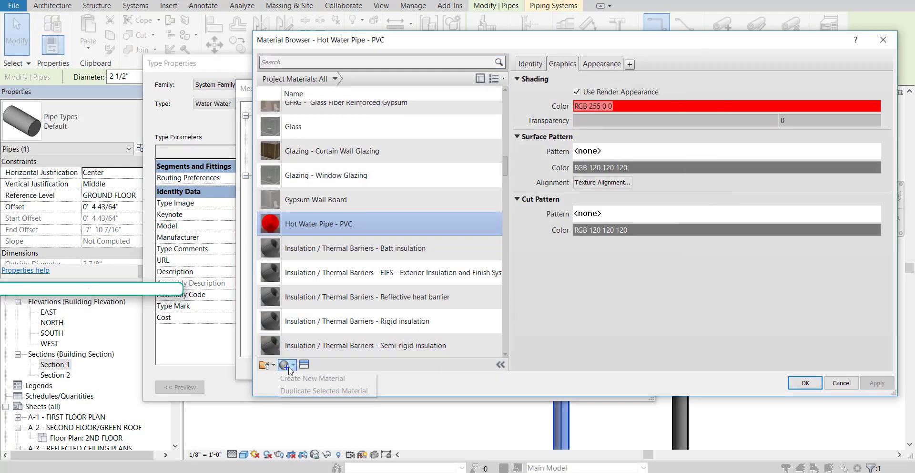
click(313, 379)
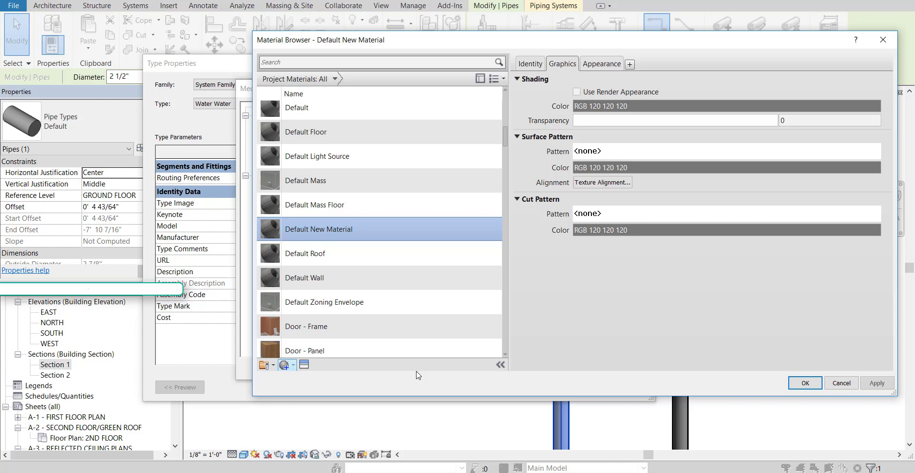
click(533, 65)
click(621, 82)
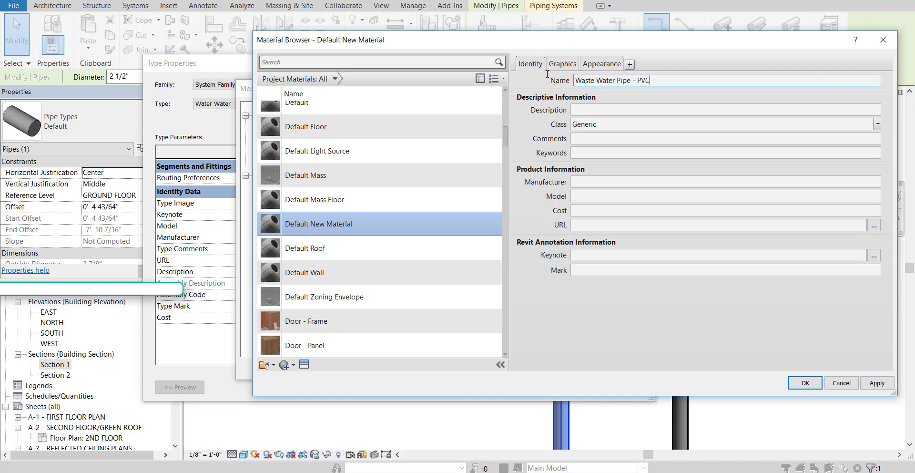
Set the appearance color of the Waste Water Pipe - PVC material to green, RGB 0 255 0.
click(601, 64)
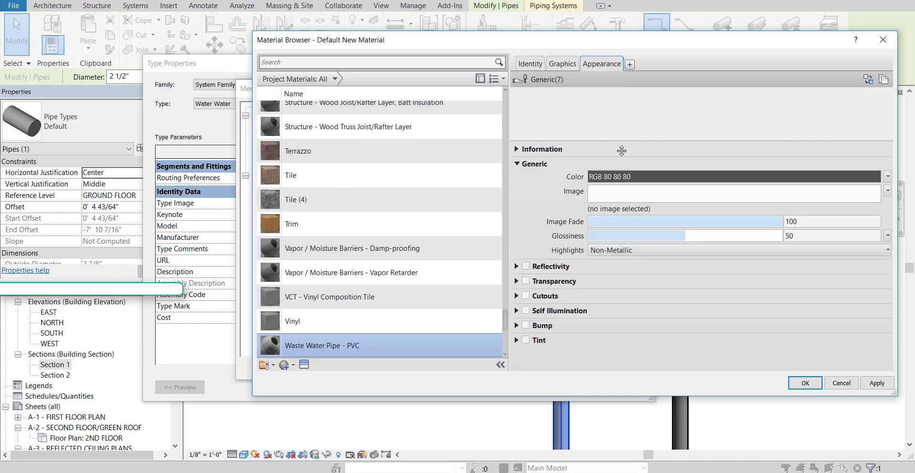
click(611, 176)
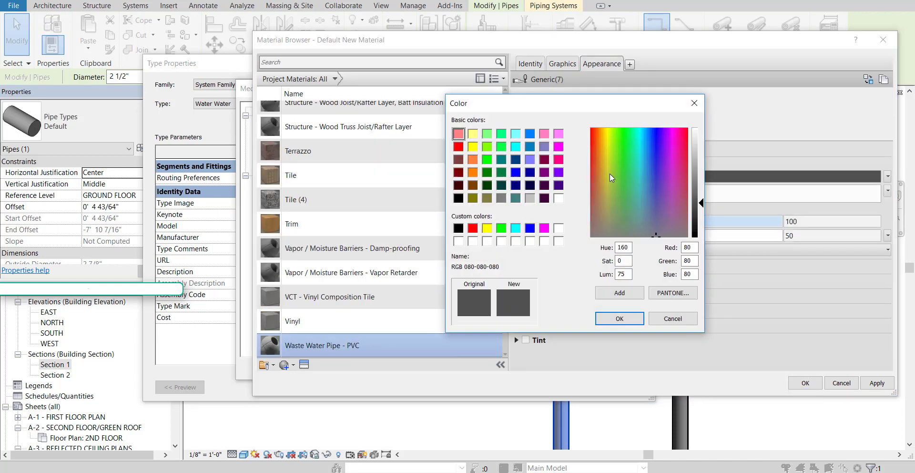
click(487, 159)
click(619, 318)
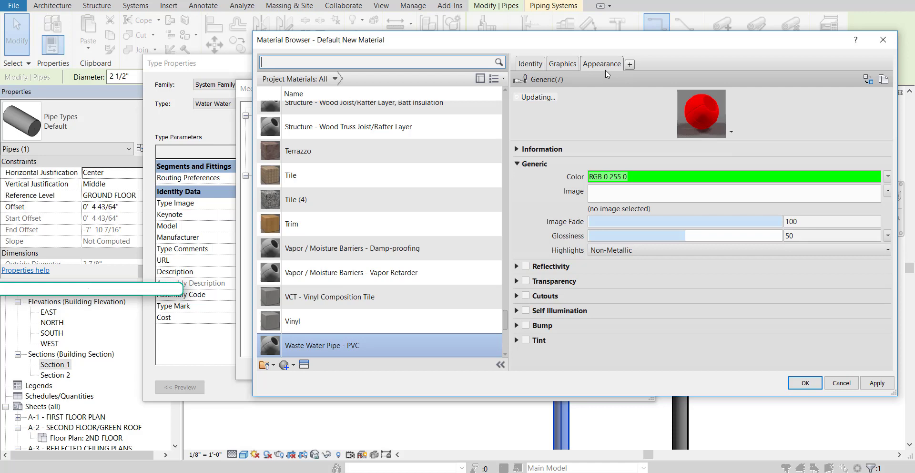
Make the material's shading use its render appearance and create the Waste Water Pipe - PVC - Schedule 40 segment with it.
click(562, 64)
click(577, 91)
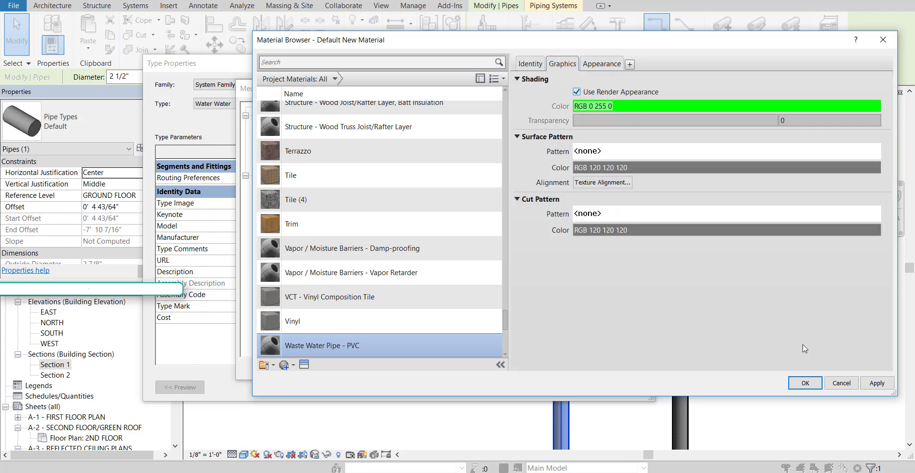
click(805, 382)
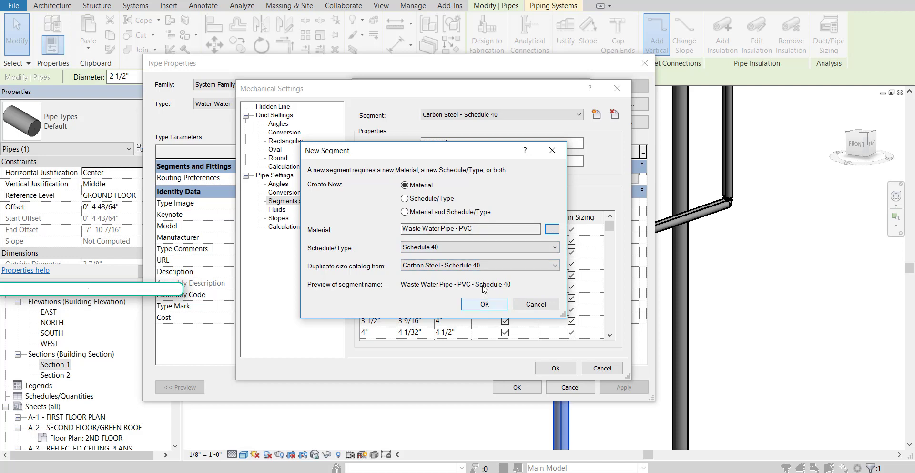
click(486, 302)
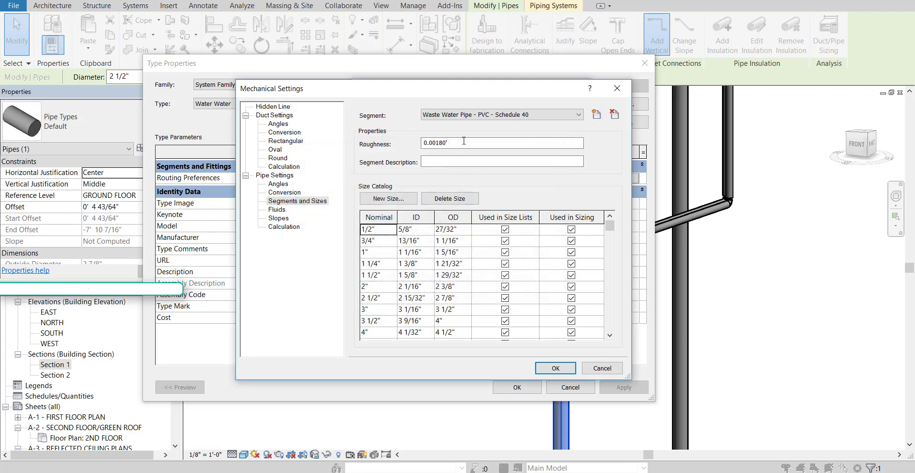
click(556, 368)
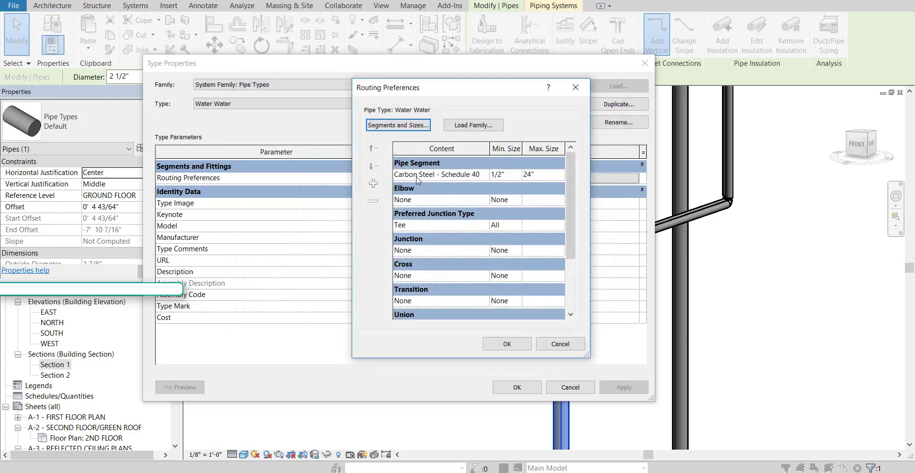
Set Waste Water Pipe - PVC - Schedule 40 as the pipe segment in the Water Water type's routing preferences and apply the type.
click(483, 175)
scroll(471, 237, down, 3)
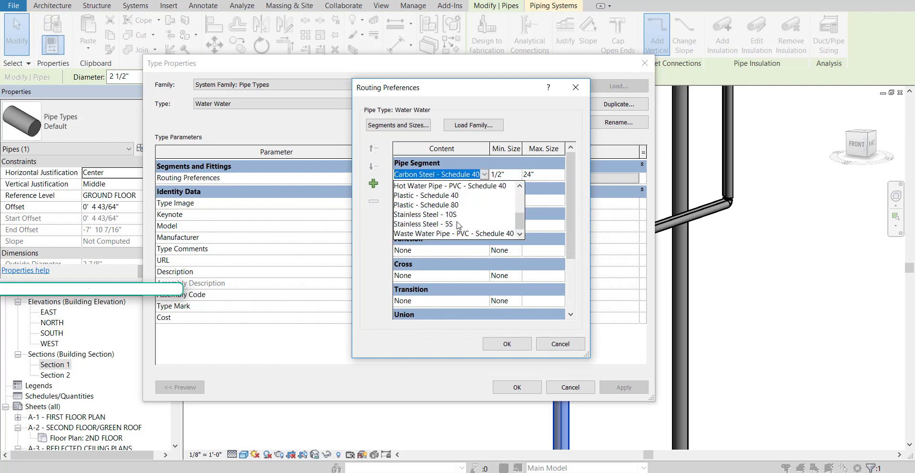
click(434, 232)
click(507, 343)
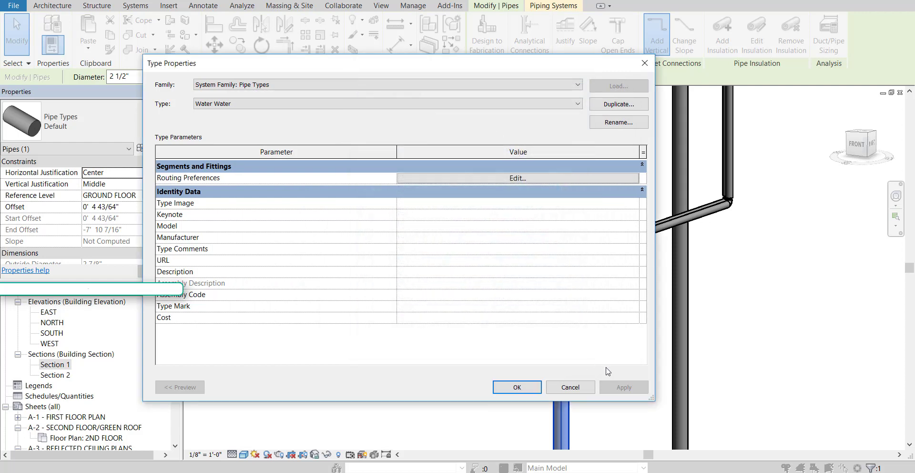
click(517, 387)
click(462, 396)
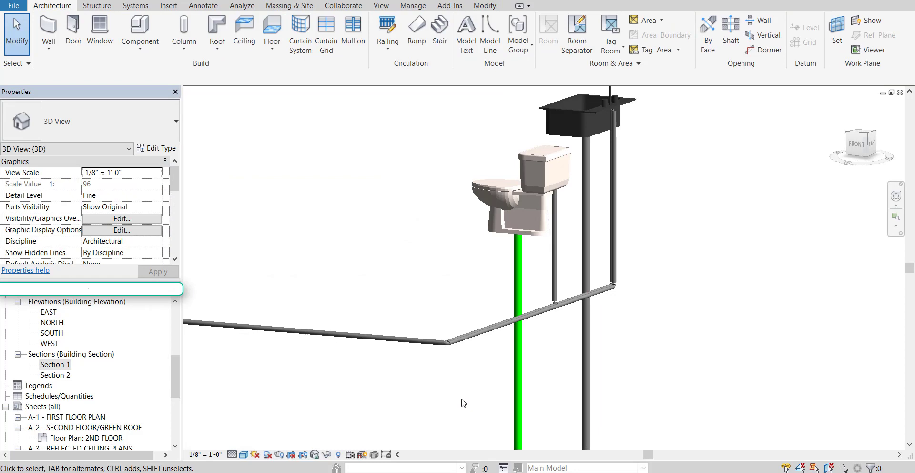
Change the large supply main and the three gray pipes linking it to the blue riser to the Cold Water type.
middle_drag(462, 402, 628, 279)
middle_drag(544, 312, 562, 365)
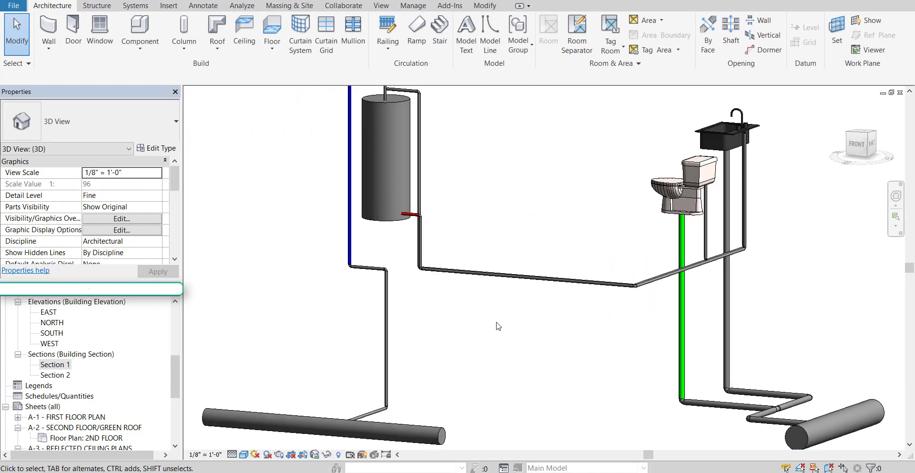
scroll(345, 408, up, 3)
click(385, 421)
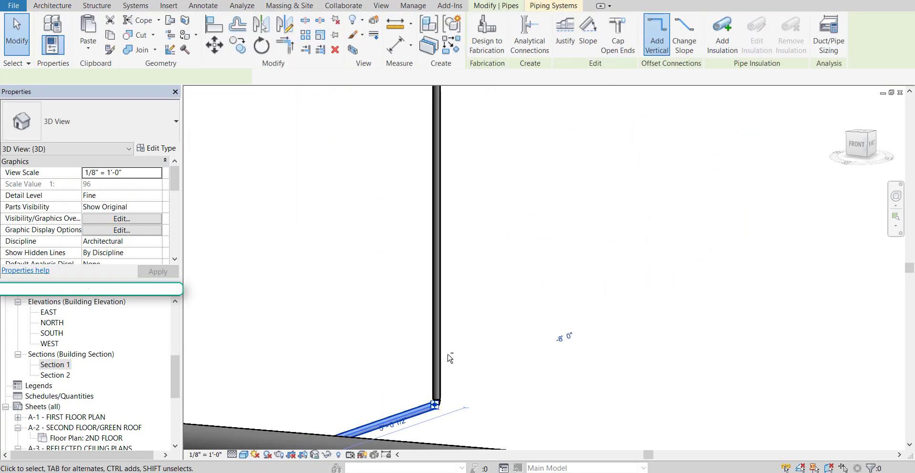
ctrl+click(297, 433)
ctrl+click(434, 340)
scroll(470, 288, down, 5)
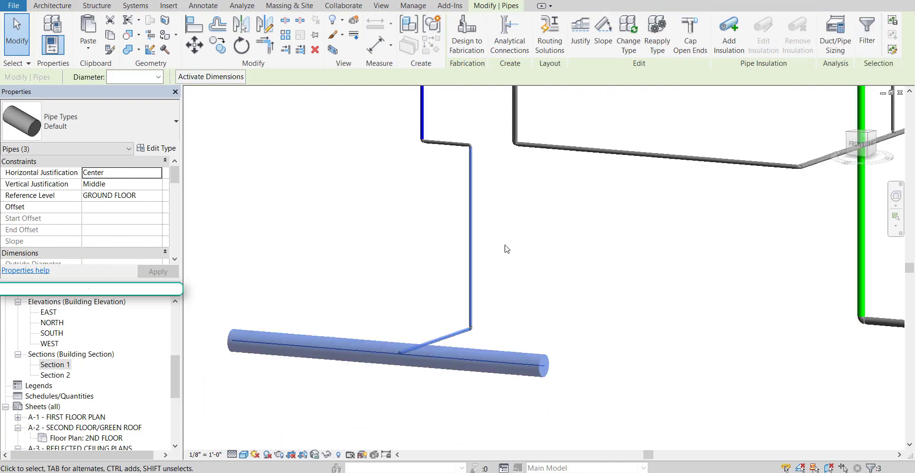
scroll(464, 283, up, 3)
ctrl+click(445, 274)
scroll(445, 288, up, 4)
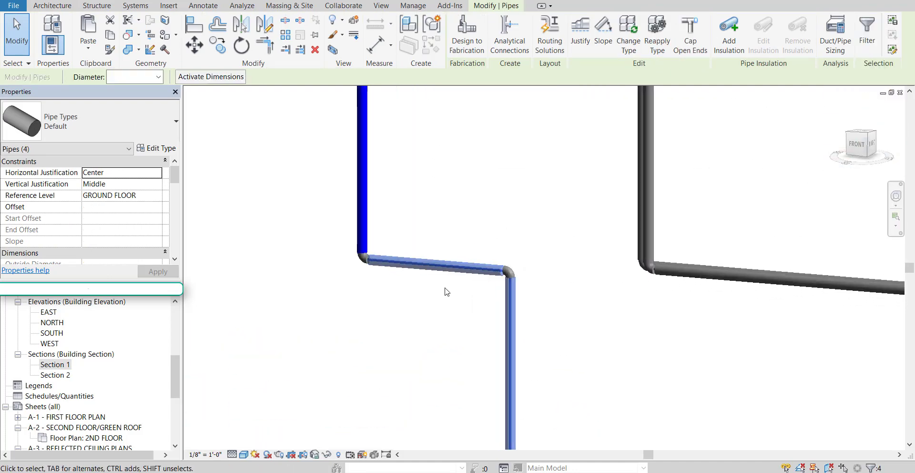
click(148, 128)
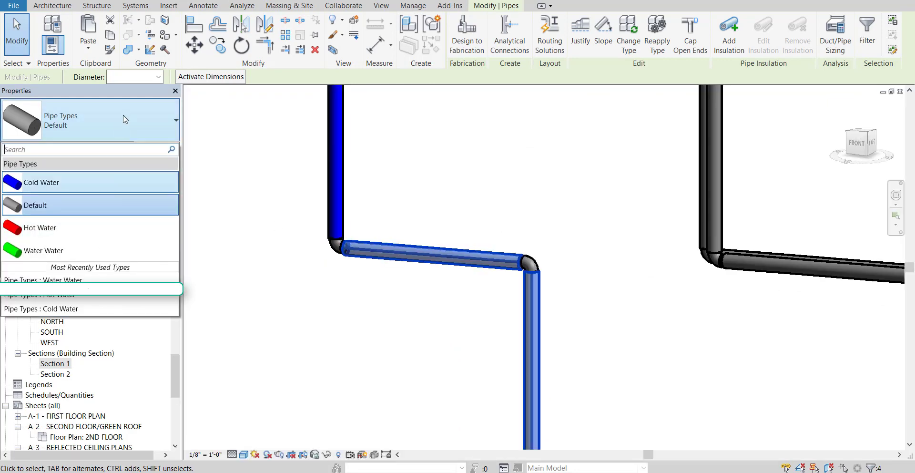
click(100, 189)
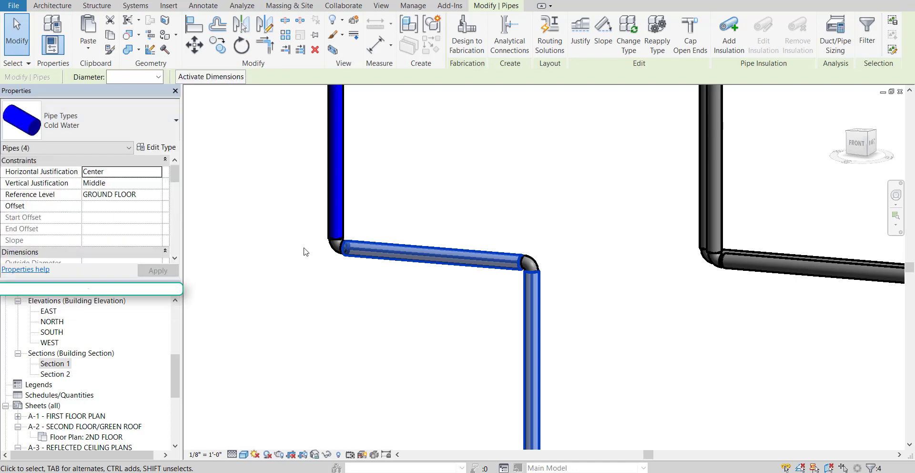
click(351, 328)
Change the gray pipes over the tank, down its side, and along the rear parallel run to the toilet and sink to the Cold Water type.
scroll(351, 328, down, 7)
middle_drag(333, 286, 300, 372)
scroll(320, 171, up, 2)
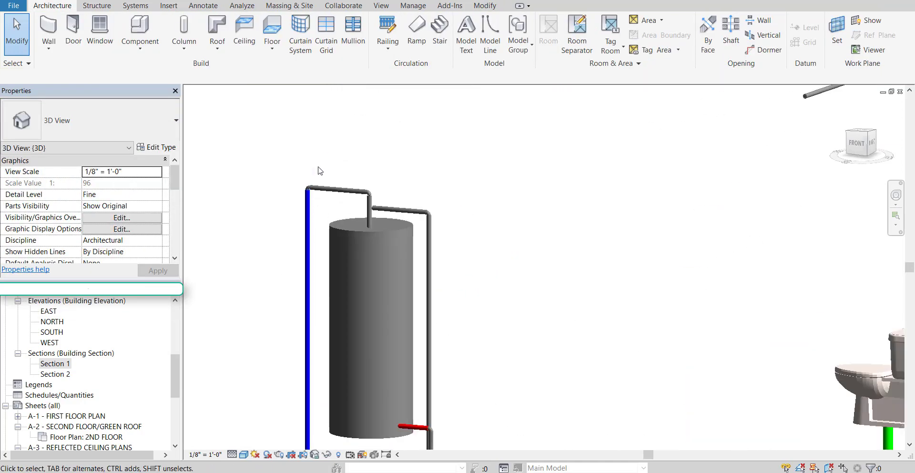
scroll(320, 171, up, 4)
click(347, 210)
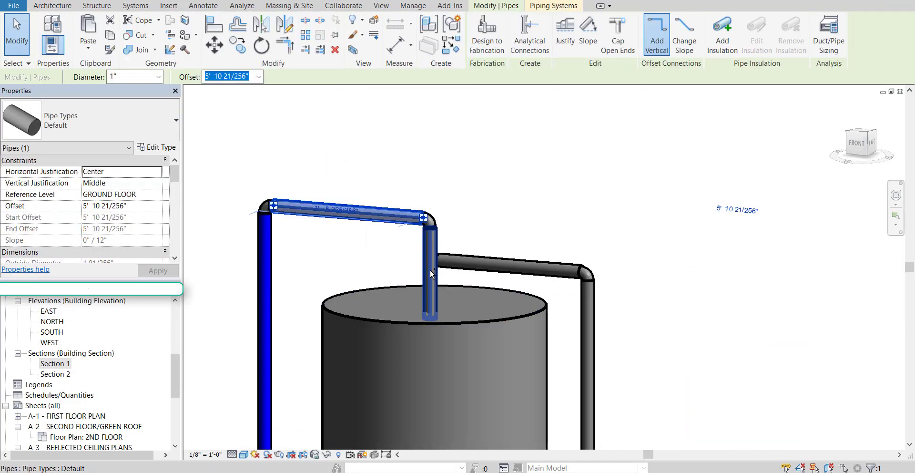
ctrl+click(430, 270)
ctrl+click(510, 267)
ctrl+click(588, 343)
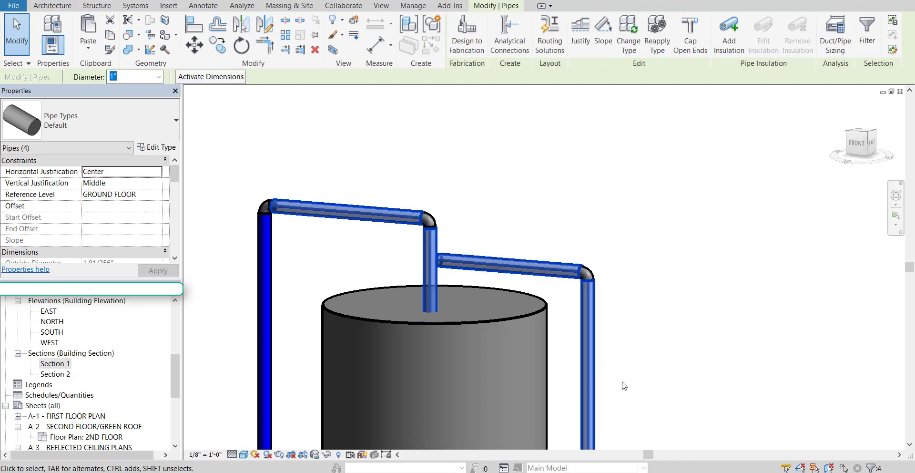
scroll(624, 385, down, 3)
shift+middle_drag(664, 341, 440, 324)
scroll(434, 327, up, 3)
ctrl+click(467, 413)
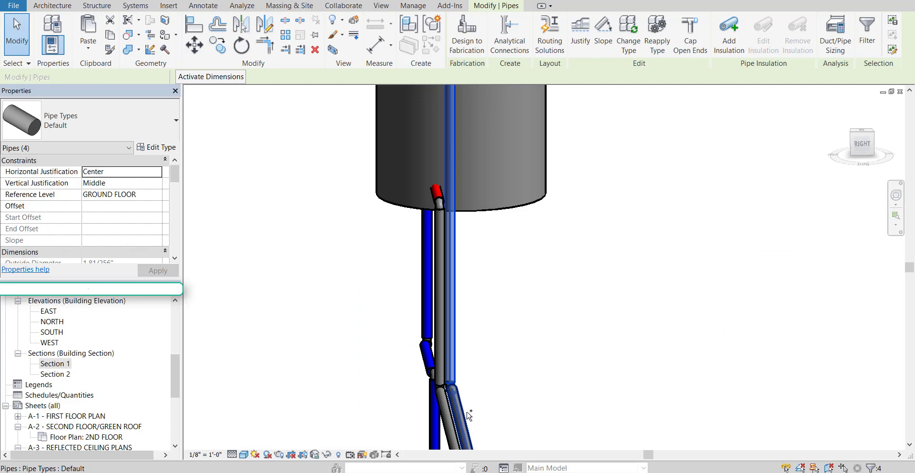
scroll(501, 415, down, 3)
middle_drag(523, 341, 344, 79)
ctrl+click(433, 229)
shift+middle_drag(434, 237, 507, 309)
scroll(506, 299, up, 3)
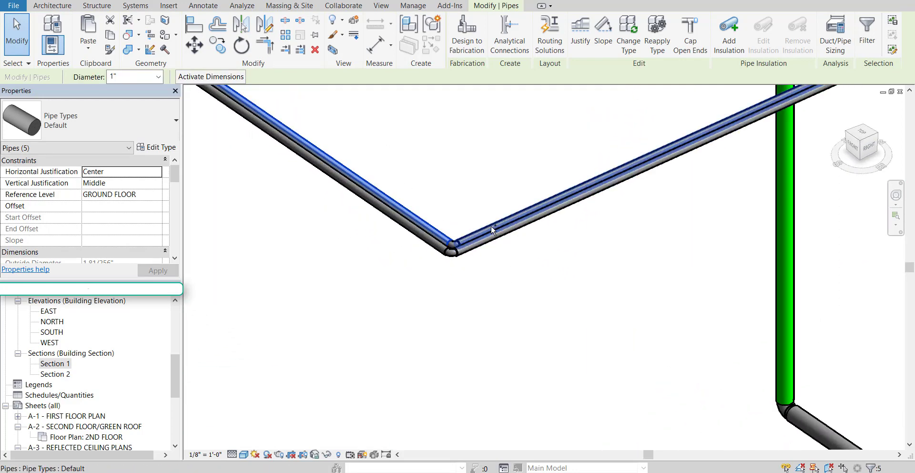
middle_drag(537, 252, 500, 451)
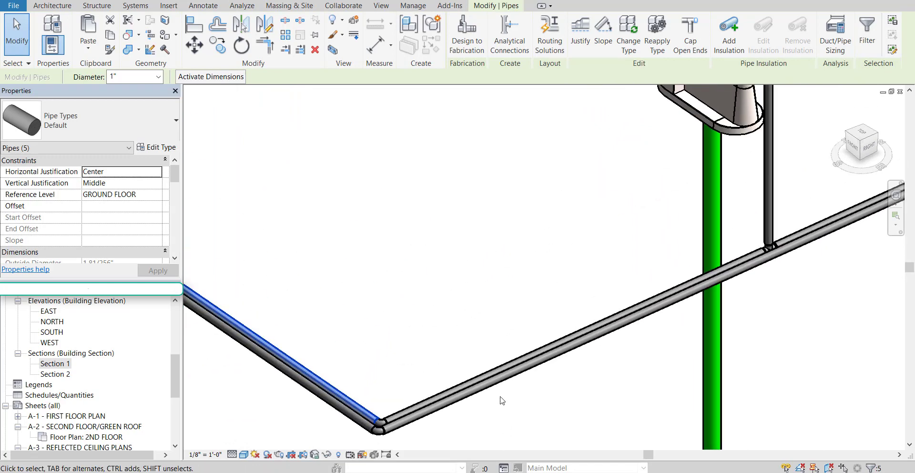
ctrl+click(570, 334)
middle_drag(762, 224, 438, 367)
scroll(438, 365, up, 1)
ctrl+click(445, 354)
ctrl+click(480, 374)
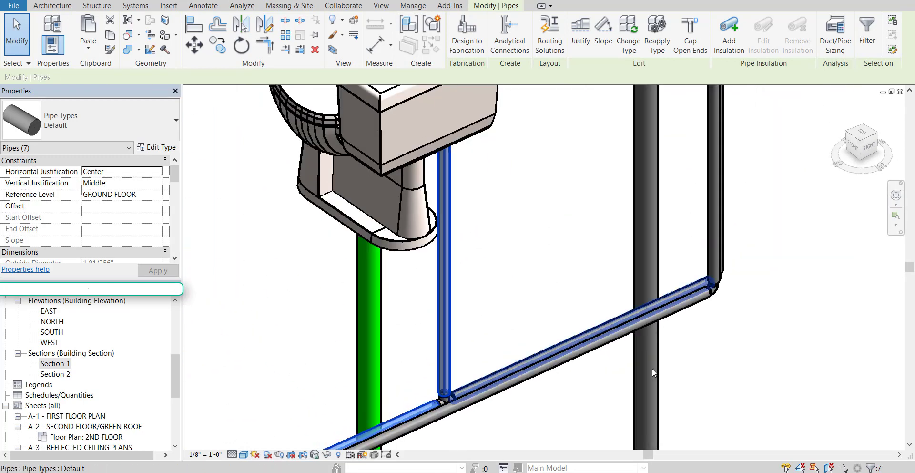
middle_drag(728, 345, 654, 468)
scroll(638, 376, up, 3)
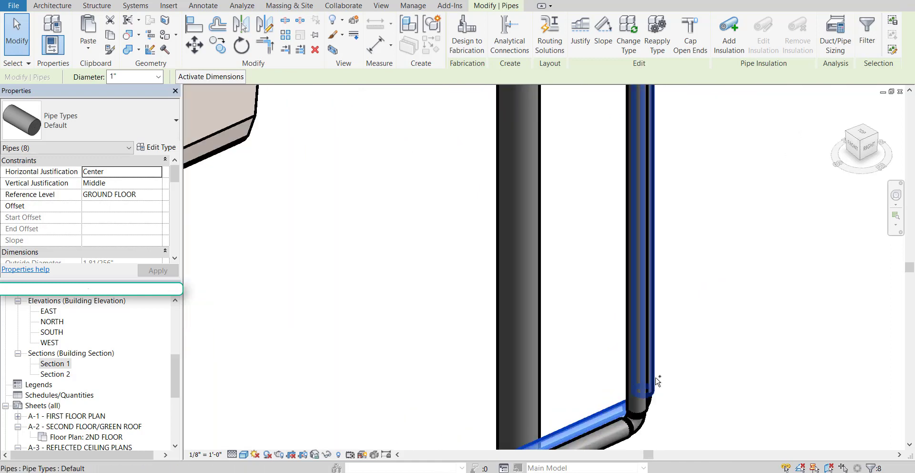
scroll(667, 387, down, 5)
middle_drag(671, 402, 718, 363)
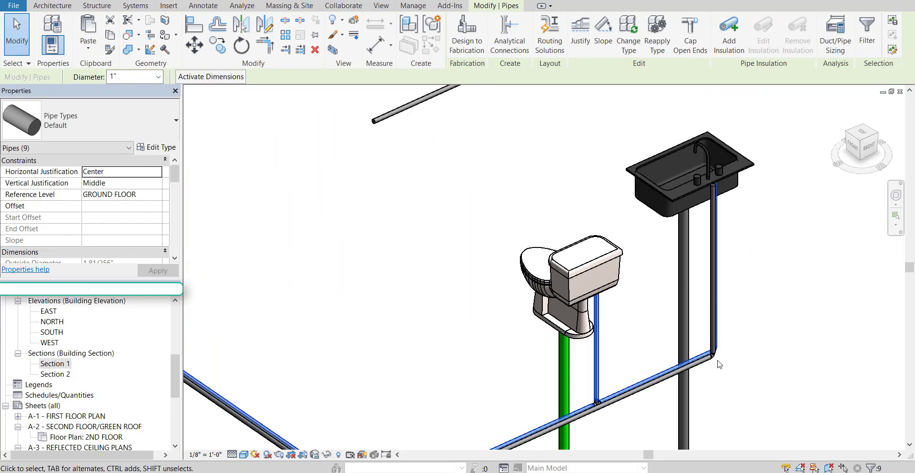
click(96, 120)
click(71, 182)
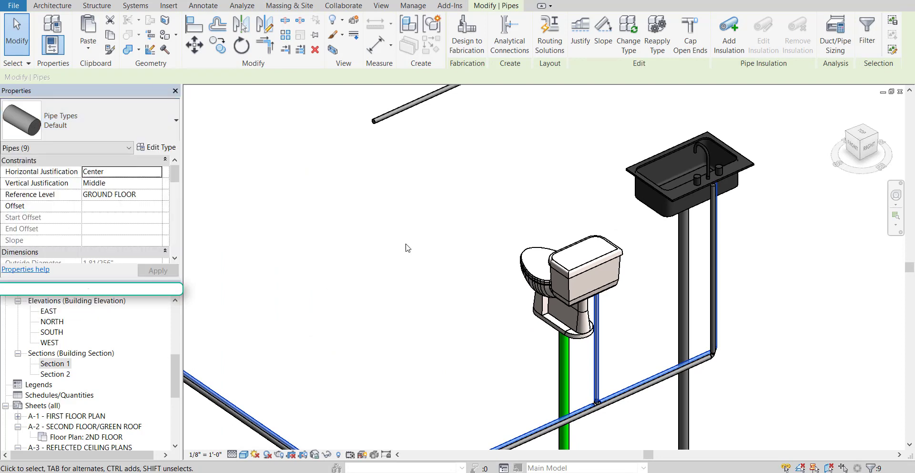
click(427, 295)
Change the remaining gray pipes running from the red stub at the tank up to the sink to the Hot Water type.
scroll(562, 235, up, 6)
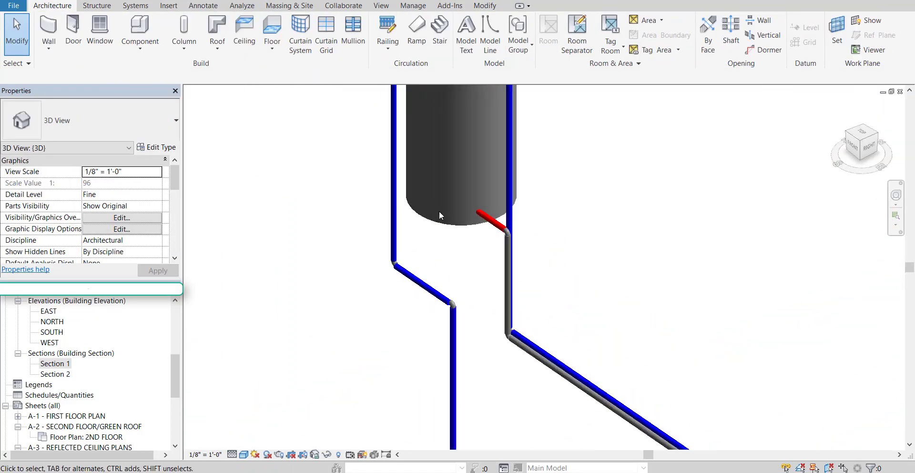
middle_drag(584, 310, 542, 224)
scroll(492, 271, up, 2)
click(513, 314)
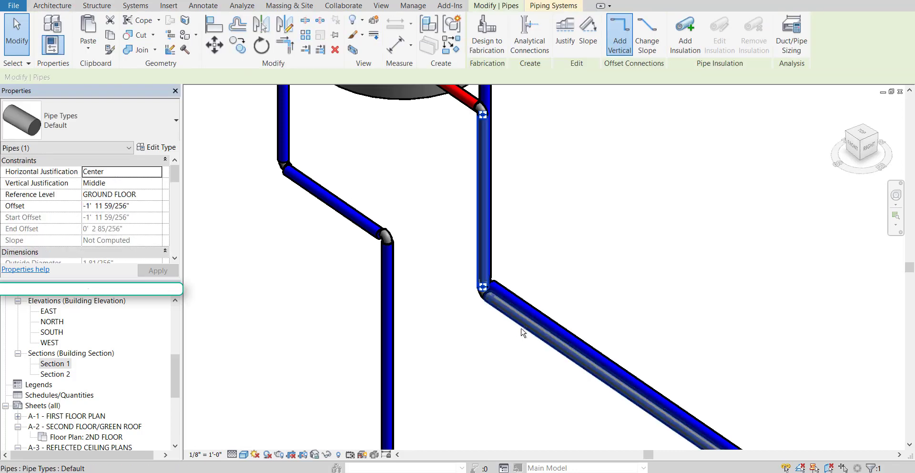
middle_drag(664, 344, 338, 153)
scroll(592, 339, up, 2)
scroll(593, 339, down, 3)
middle_drag(534, 292, 186, 103)
ctrl+click(453, 269)
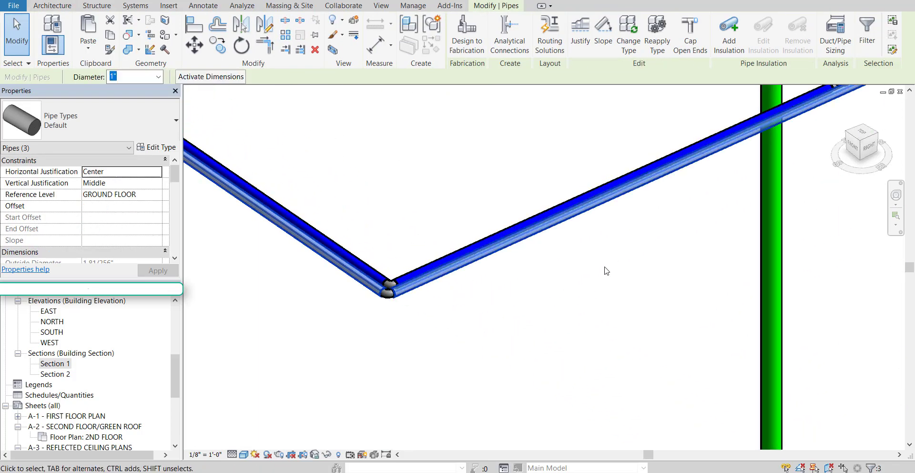
middle_drag(765, 201, 491, 338)
middle_drag(588, 265, 494, 377)
middle_drag(725, 264, 662, 323)
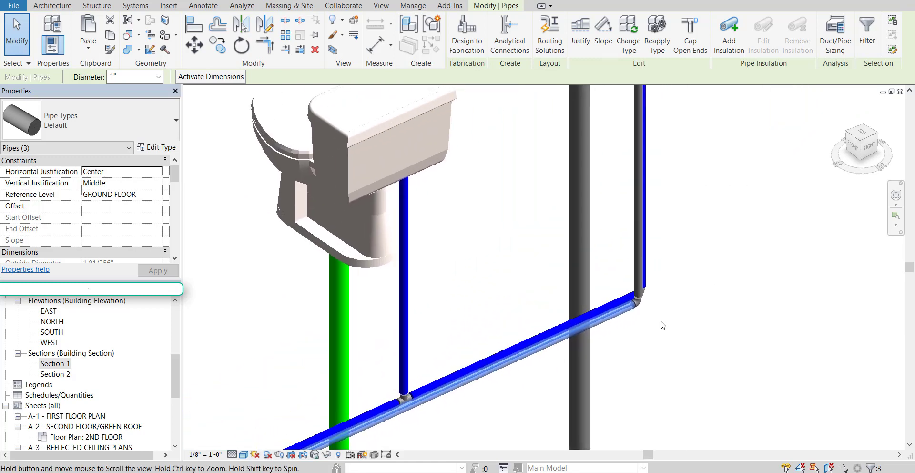
scroll(661, 324, up, 2)
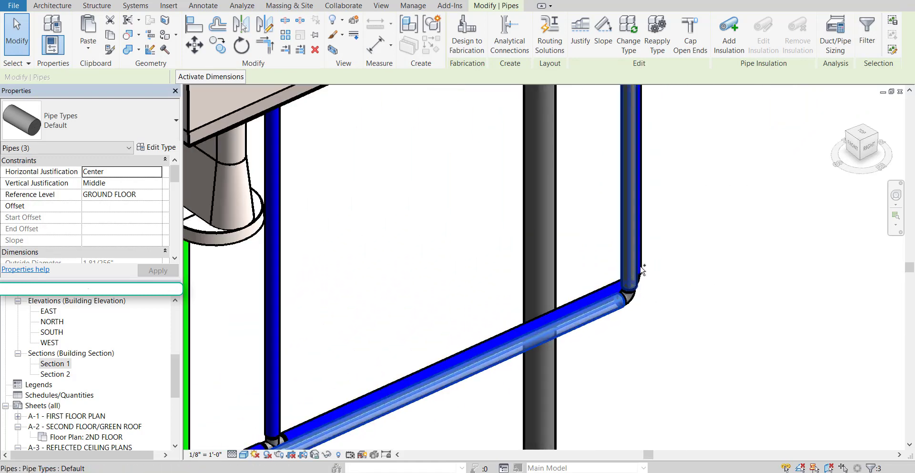
ctrl+click(628, 269)
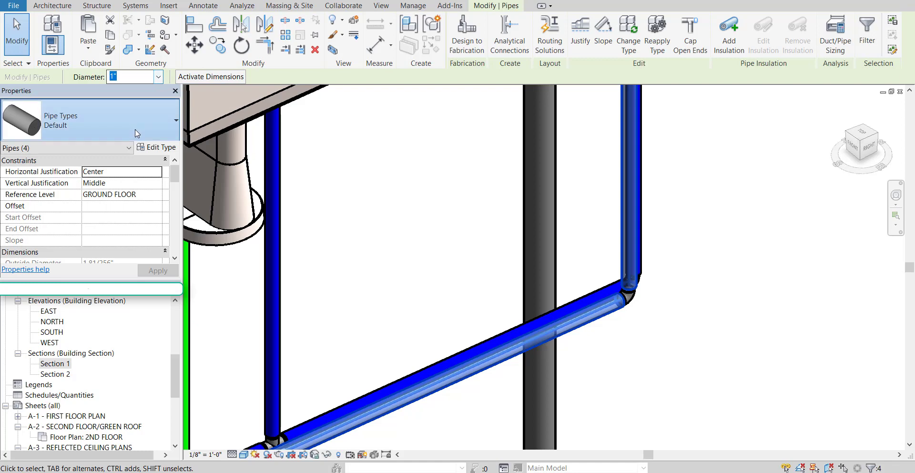
click(95, 120)
click(62, 227)
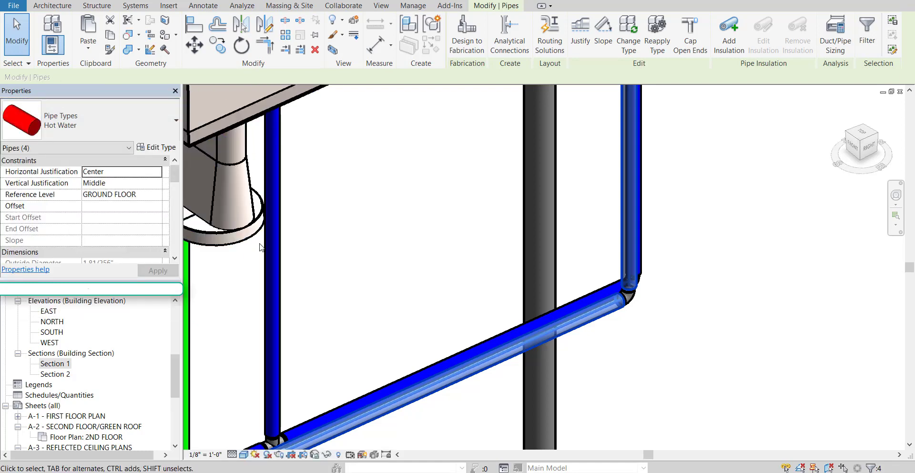
click(367, 249)
Change the sink's drain pipe, the gray drain runs below both fixtures and the large gray main to the Water Water type.
click(546, 270)
scroll(535, 319, up, 2)
scroll(535, 319, down, 5)
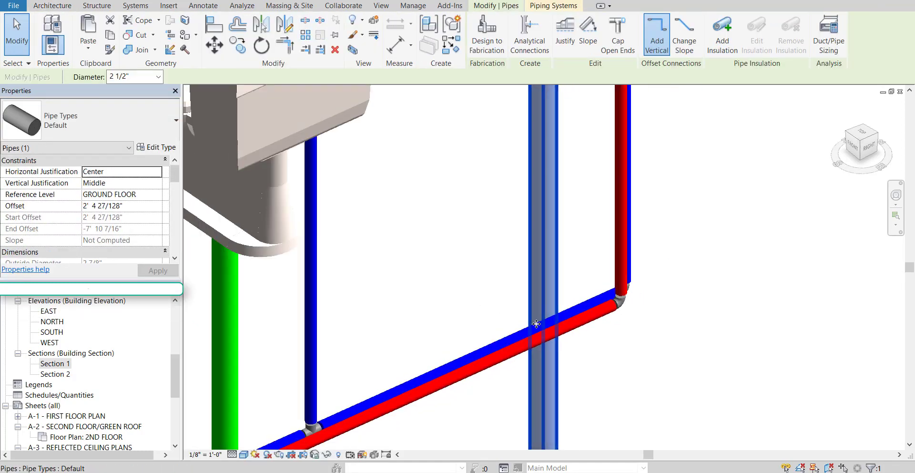
middle_drag(447, 372, 454, 130)
scroll(522, 427, up, 2)
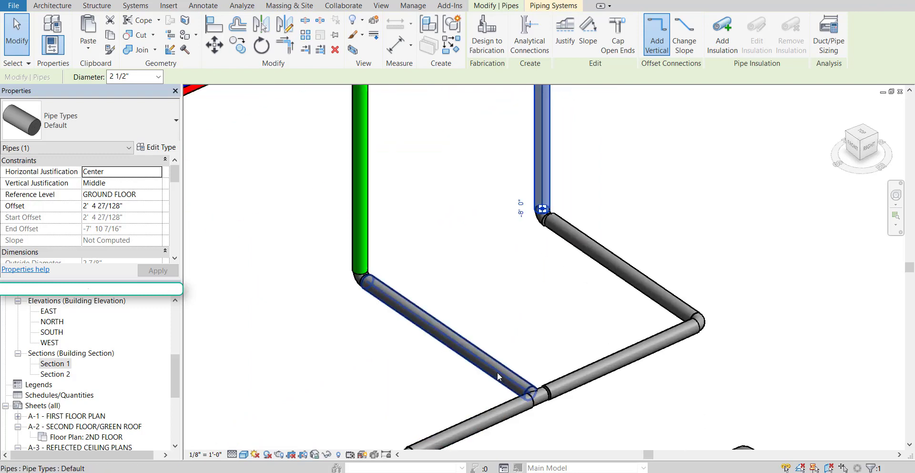
ctrl+click(620, 266)
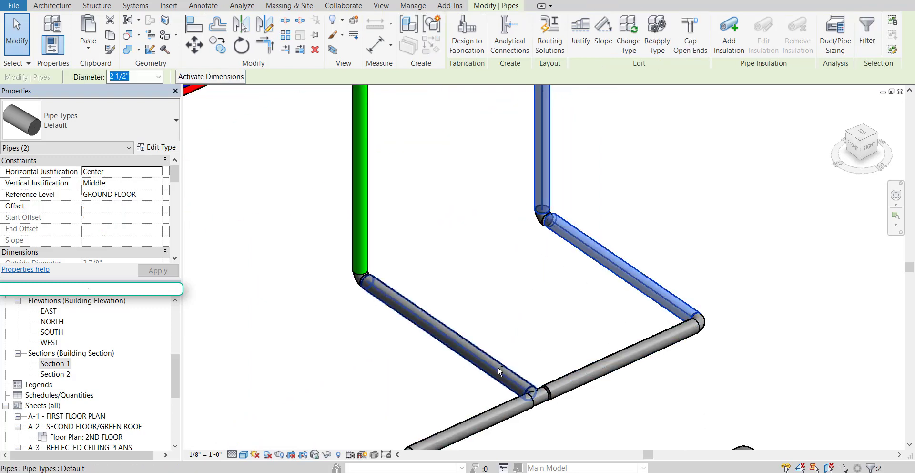
ctrl+click(500, 371)
ctrl+click(588, 376)
ctrl+click(483, 420)
middle_drag(625, 415, 587, 218)
ctrl+click(469, 332)
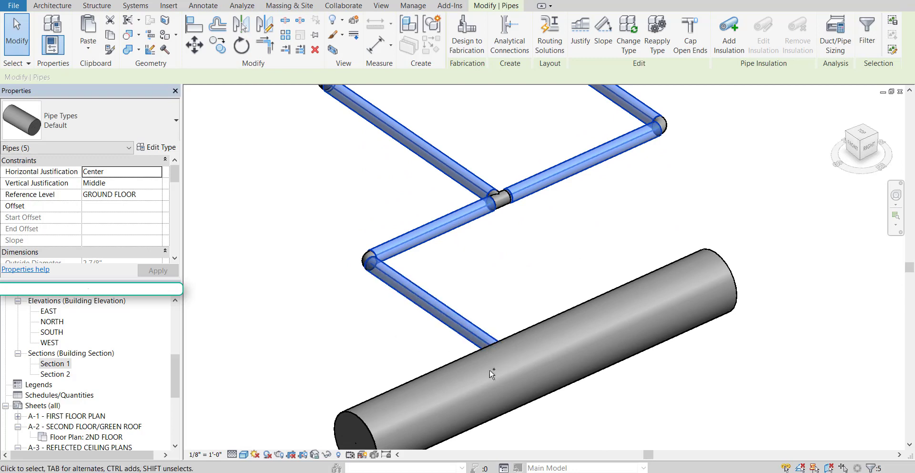
ctrl+click(358, 408)
click(161, 127)
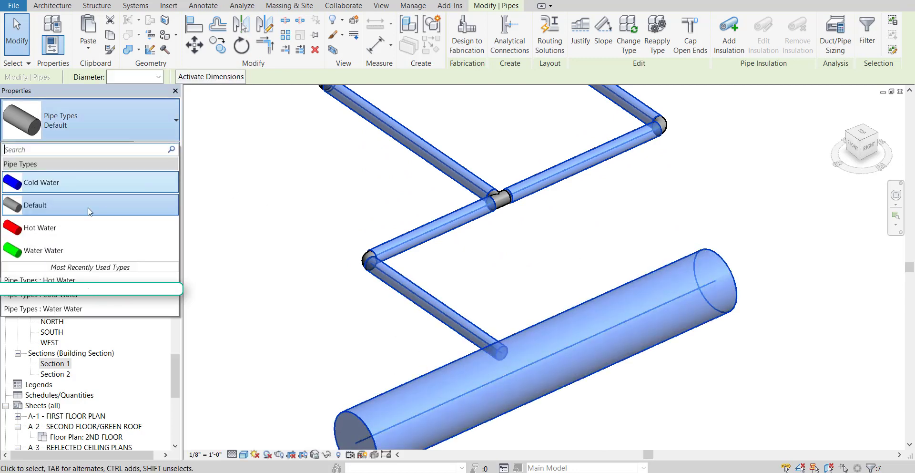
click(98, 247)
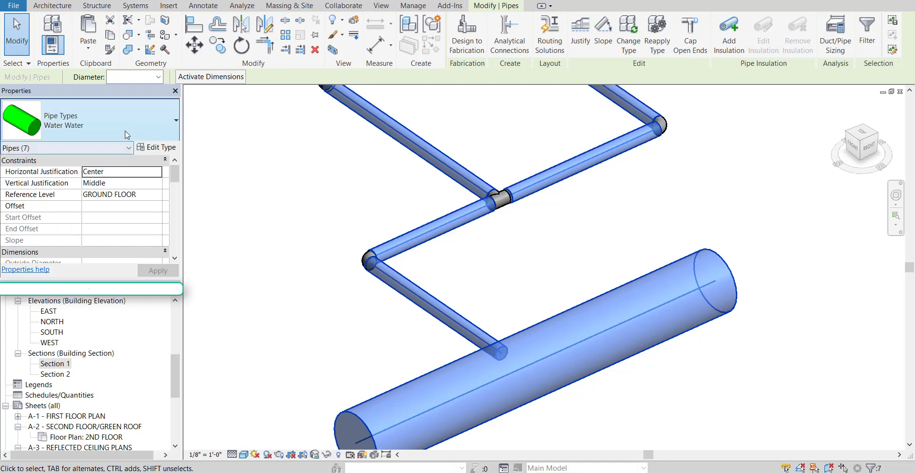
click(275, 239)
Delete the stray gray pipe floating above the plumbing fixtures.
scroll(292, 263, down, 4)
middle_drag(325, 281, 667, 306)
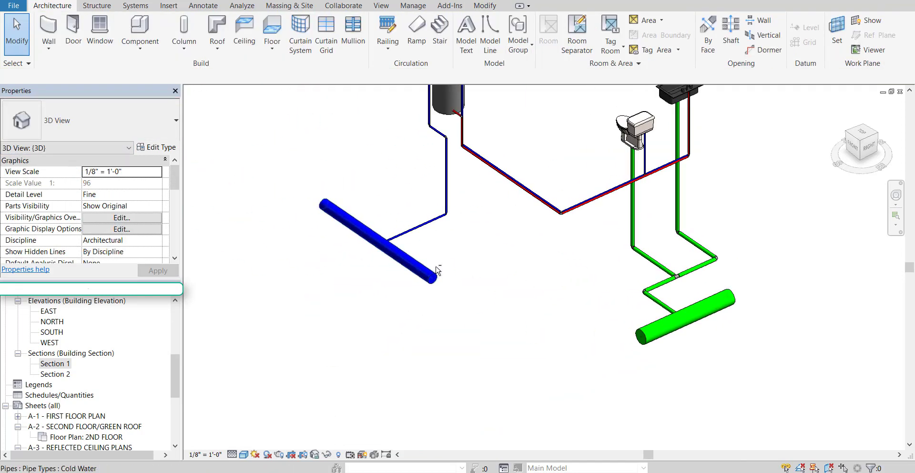
shift+middle_drag(437, 268, 404, 349)
shift+middle_drag(405, 348, 414, 310)
middle_drag(458, 362, 458, 324)
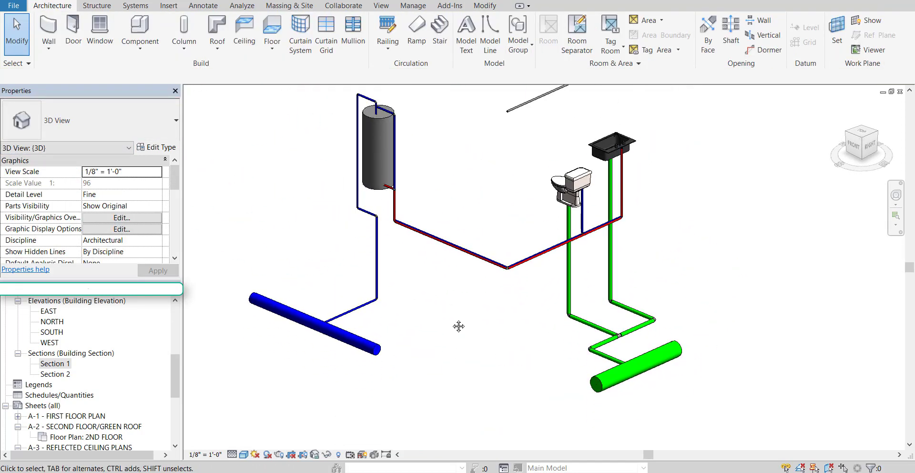
scroll(458, 324, up, 1)
middle_drag(463, 287, 429, 321)
scroll(439, 282, down, 3)
middle_drag(445, 288, 434, 340)
drag(571, 202, 484, 172)
key(Delete)
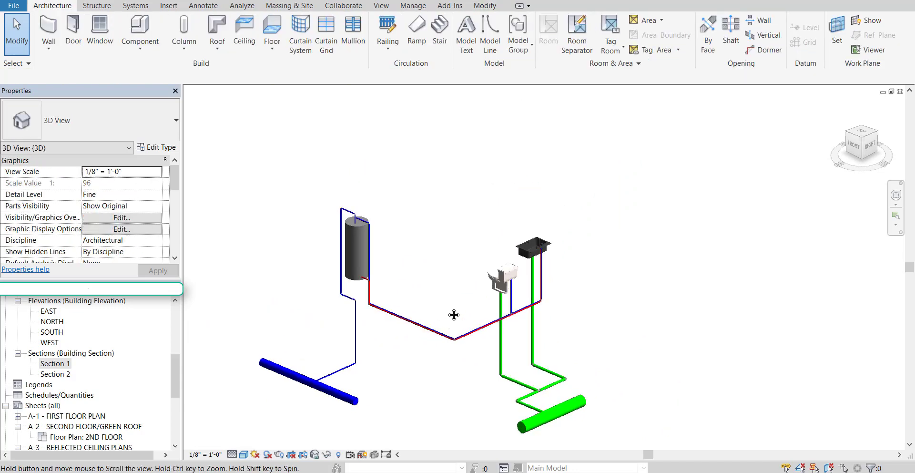
Examine the color-coded pipe network between the tank, toilet, sink and the two large mains.
middle_drag(453, 255, 455, 288)
scroll(428, 256, up, 2)
middle_drag(452, 347, 478, 366)
scroll(484, 354, up, 1)
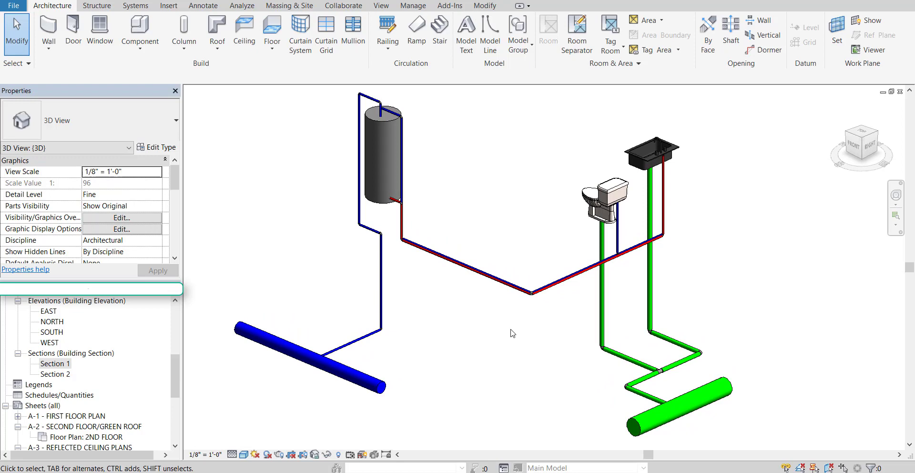
scroll(615, 248, up, 5)
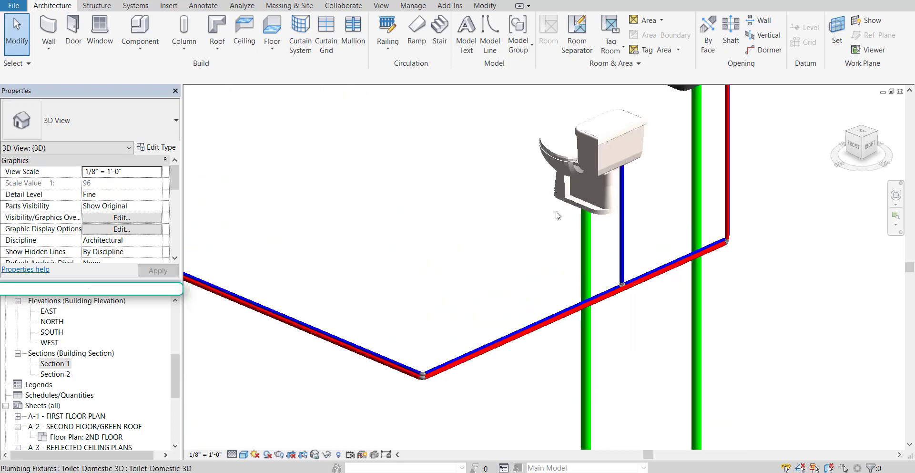
scroll(592, 295, down, 2)
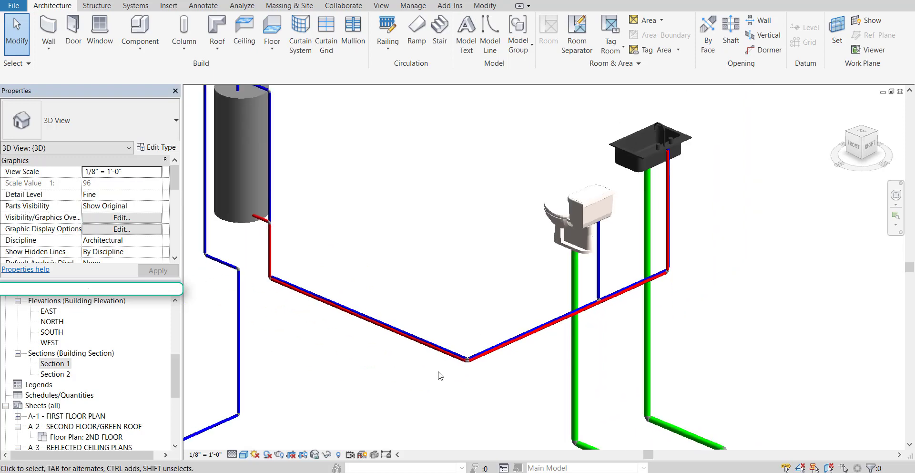
middle_drag(509, 355, 543, 234)
scroll(439, 296, down, 1)
middle_drag(439, 296, 503, 335)
scroll(496, 343, down, 1)
scroll(510, 333, down, 1)
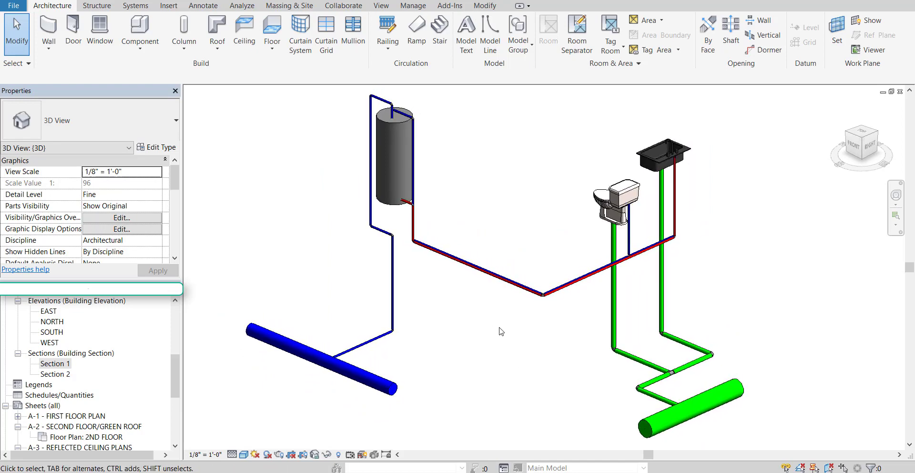